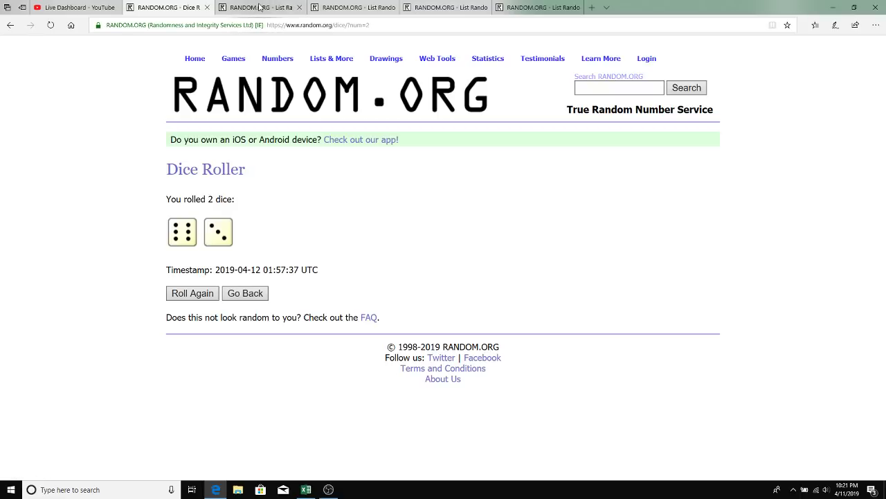
Open the List Randomizer page holding the serial numbers and check that its entries run from 0 to 99
{"action": "left_click", "coordinate": [443, 8]}
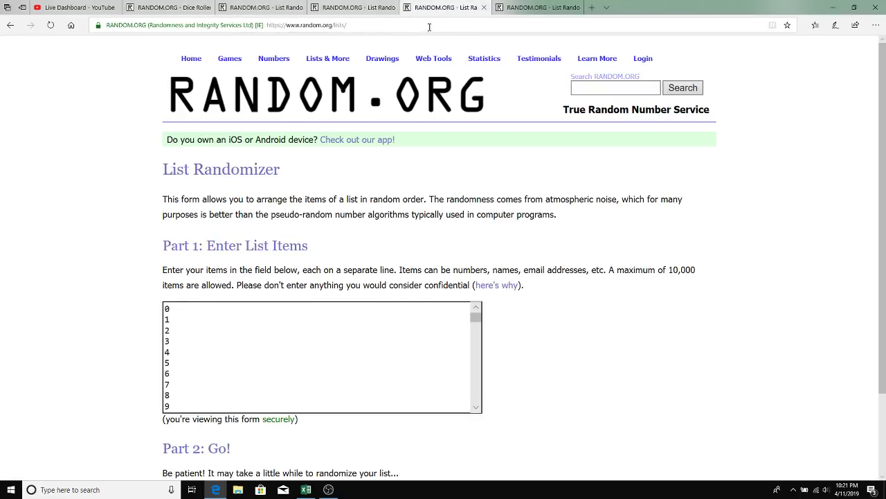
{"action": "left_click", "coordinate": [476, 408]}
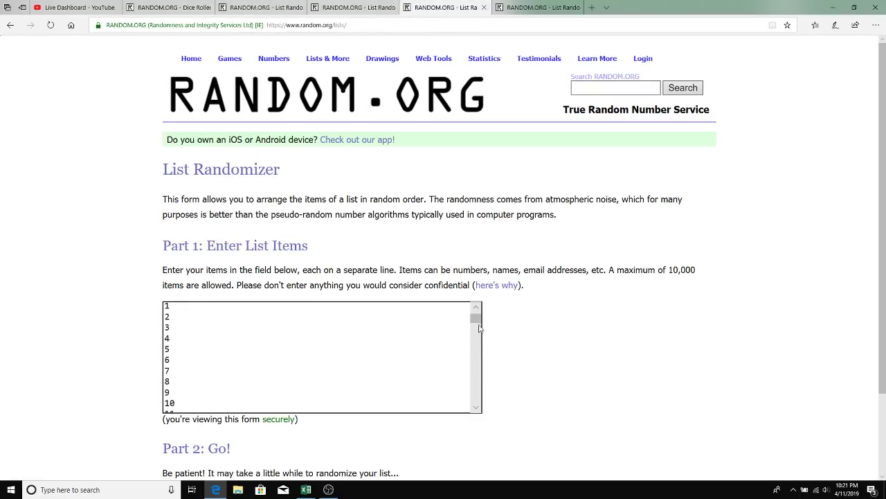
{"action": "left_click_drag", "start_coordinate": [480, 328], "coordinate": [477, 405]}
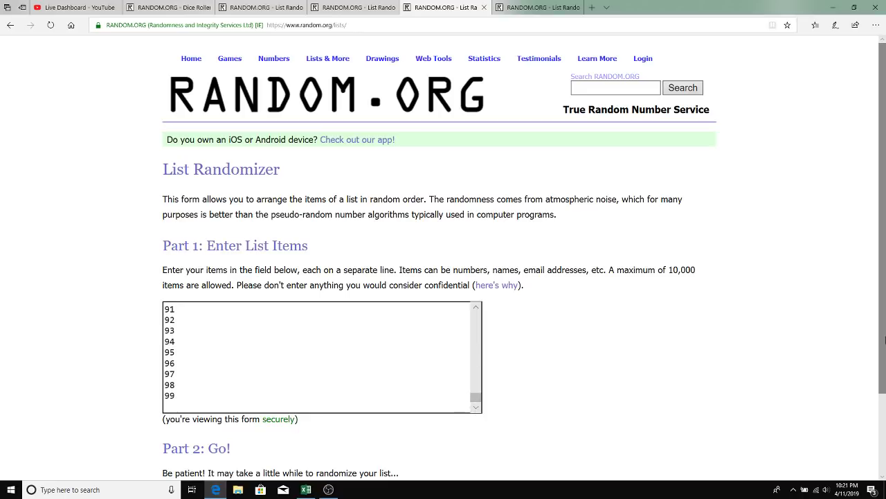
Switch to Excel, zoom the PROMO sheet to 130%, and review the list of spots with their break origins
{"action": "left_click", "coordinate": [306, 490]}
{"action": "left_click", "coordinate": [124, 234]}
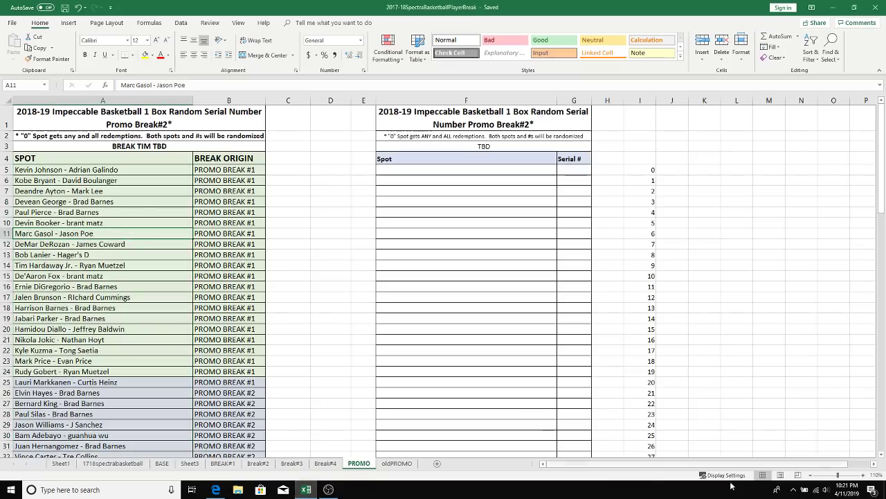
{"action": "left_click", "coordinate": [863, 475]}
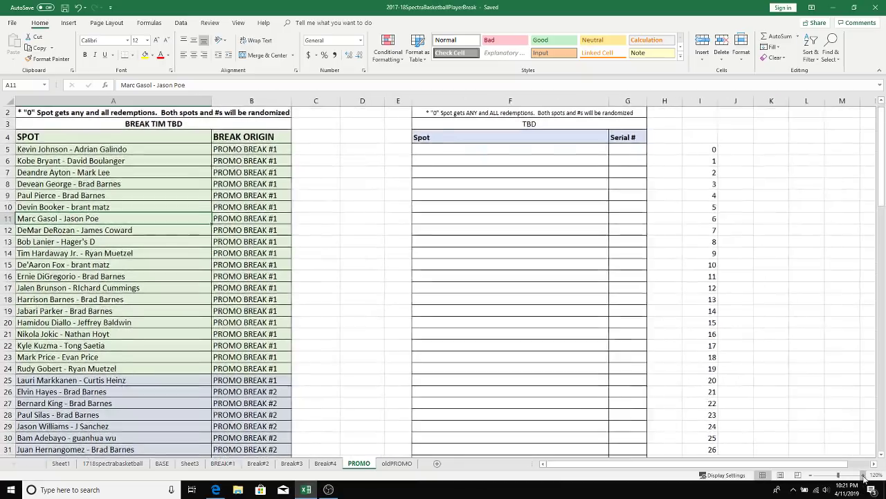
{"action": "left_click", "coordinate": [863, 475]}
{"action": "left_click_drag", "start_coordinate": [882, 195], "coordinate": [878, 320]}
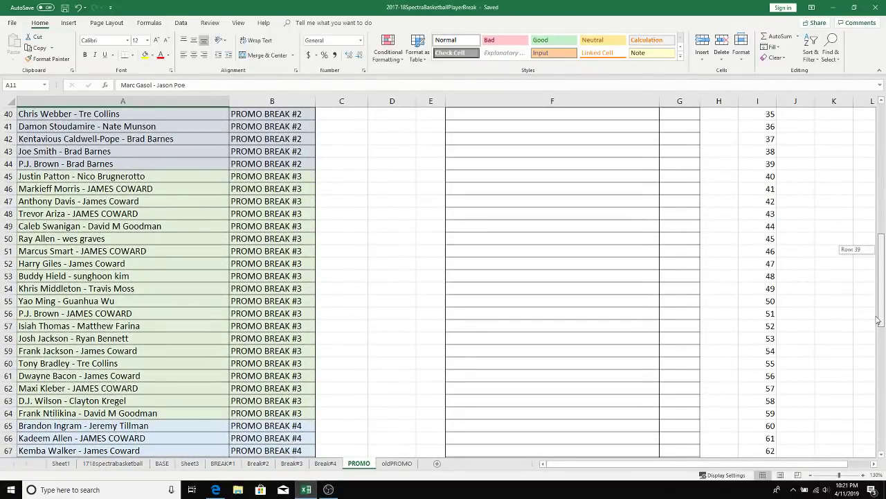
{"action": "left_click_drag", "start_coordinate": [878, 320], "coordinate": [865, 139]}
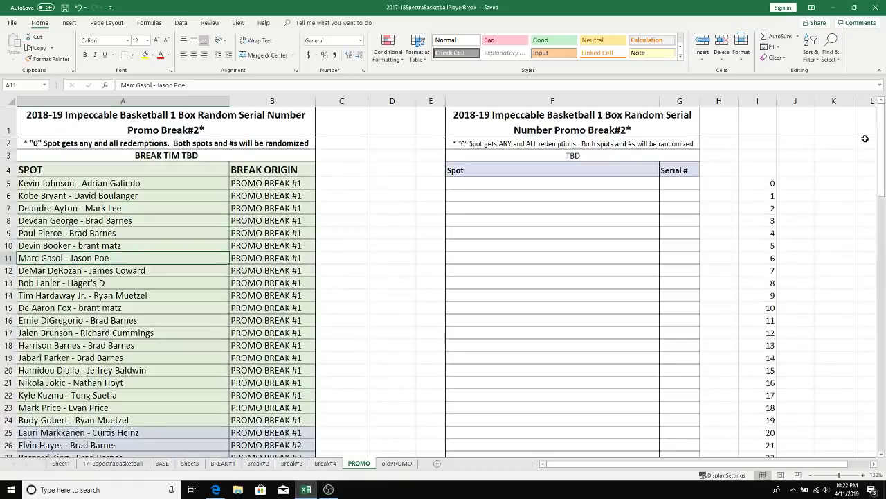
Switch back to the browser, recheck the start of the number list, and randomize the 0 to 99 entries
{"action": "left_click", "coordinate": [217, 490]}
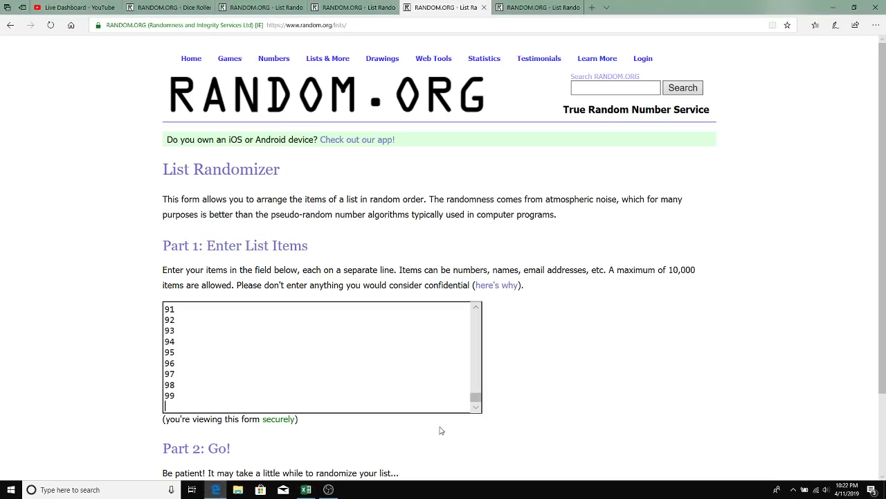
{"action": "left_click_drag", "start_coordinate": [476, 397], "coordinate": [477, 315]}
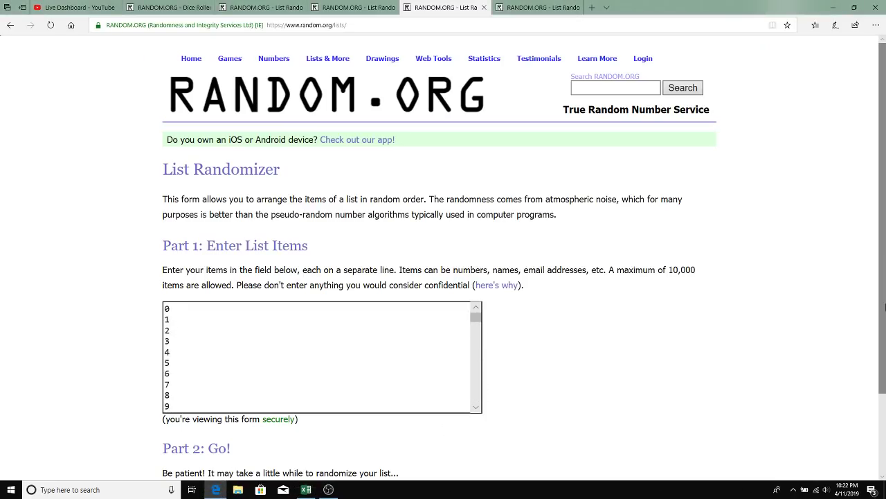
{"action": "scroll", "coordinate": [882, 310], "scroll_direction": "down", "scroll_amount": 1}
{"action": "left_click", "coordinate": [202, 398]}
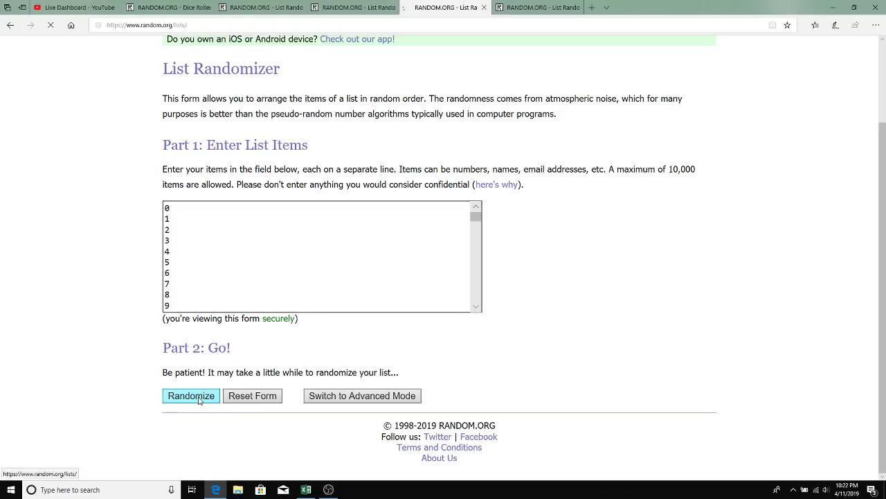
Re-randomize the serial number list eight more times, for nine rounds in total
{"action": "left_click_drag", "start_coordinate": [881, 111], "coordinate": [881, 405]}
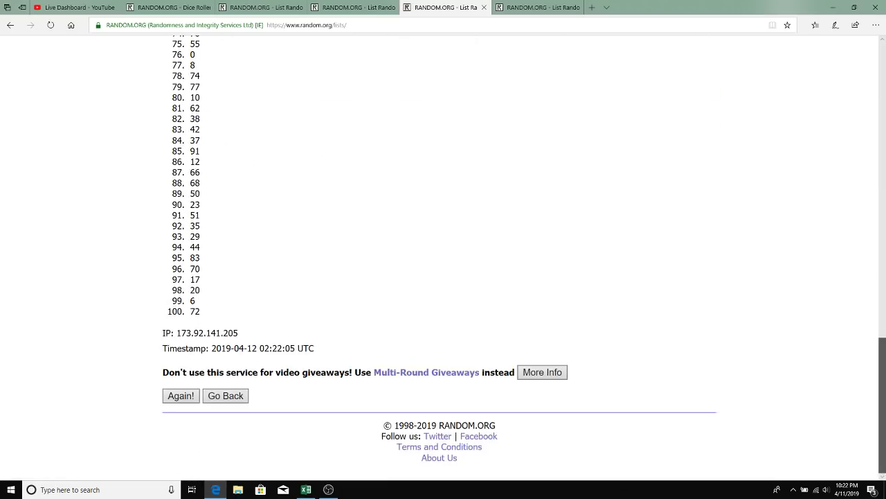
{"action": "left_click", "coordinate": [181, 395]}
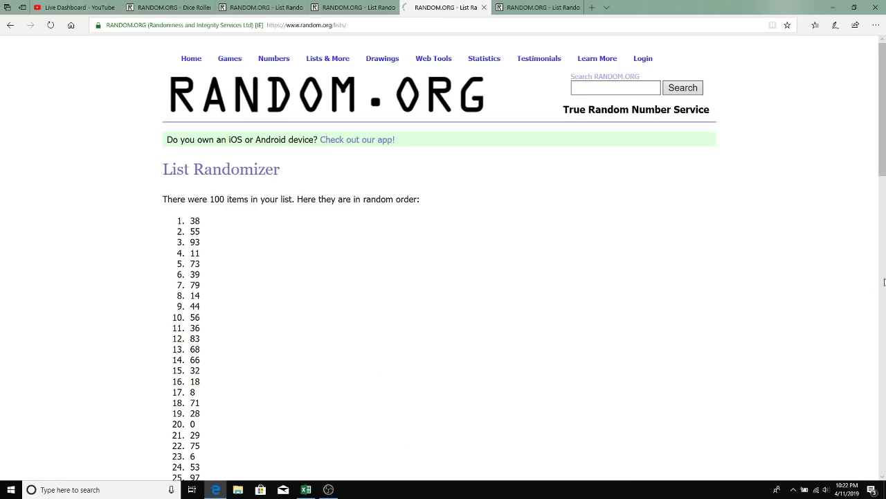
{"action": "left_click_drag", "start_coordinate": [883, 163], "coordinate": [882, 415]}
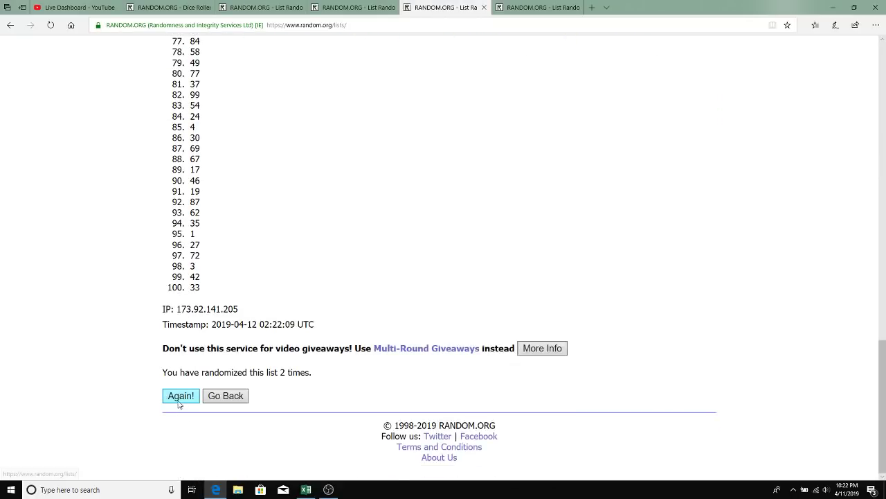
{"action": "left_click", "coordinate": [178, 398]}
{"action": "left_click_drag", "start_coordinate": [878, 161], "coordinate": [881, 457]}
{"action": "left_click", "coordinate": [181, 397]}
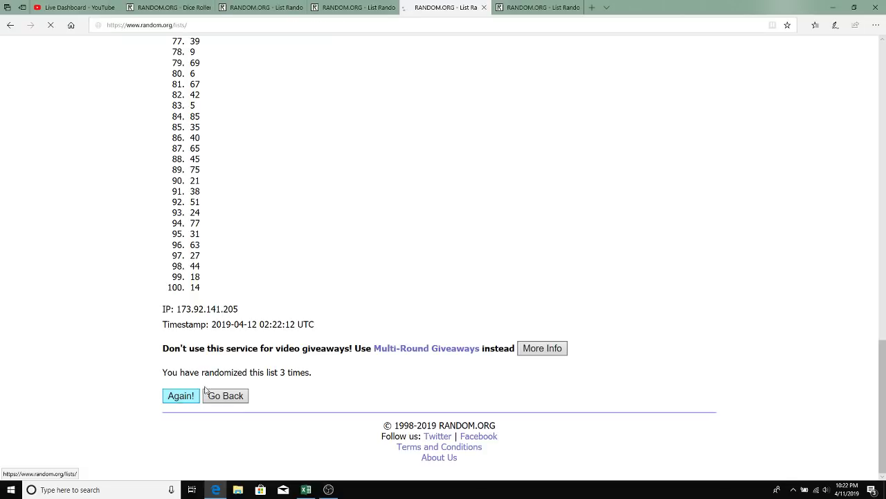
{"action": "left_click_drag", "start_coordinate": [884, 110], "coordinate": [885, 408]}
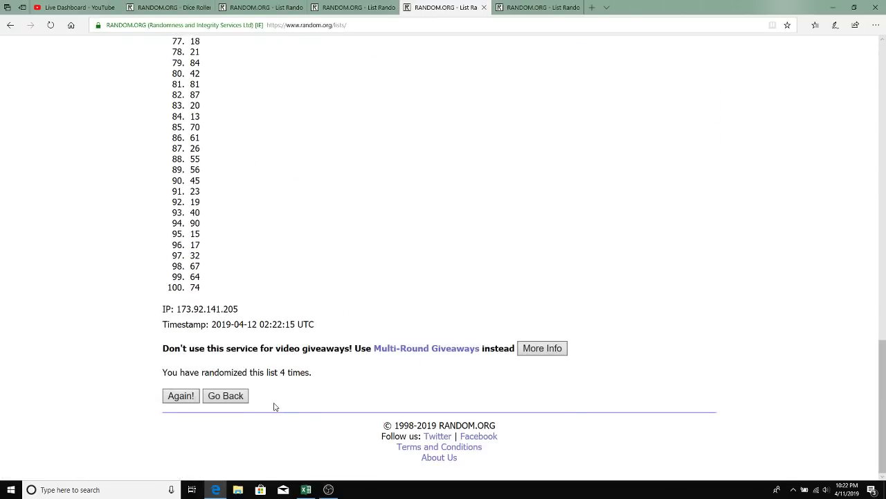
{"action": "left_click", "coordinate": [183, 396]}
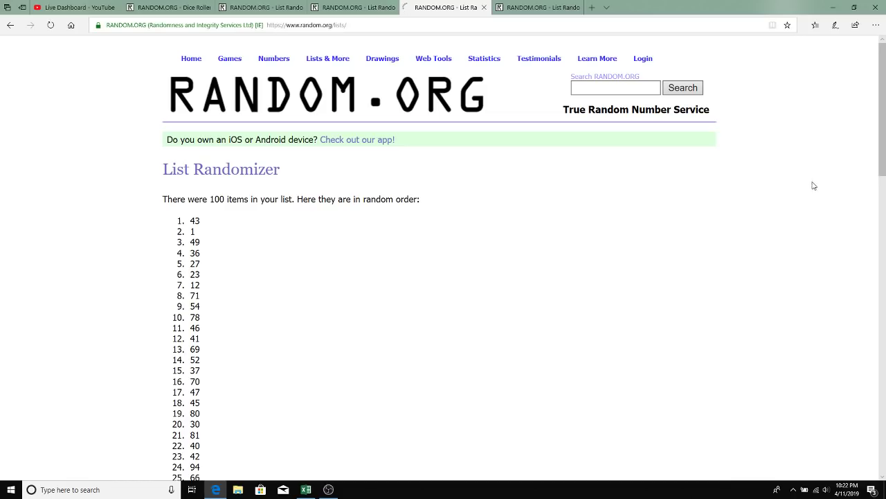
{"action": "left_click_drag", "start_coordinate": [881, 150], "coordinate": [884, 408]}
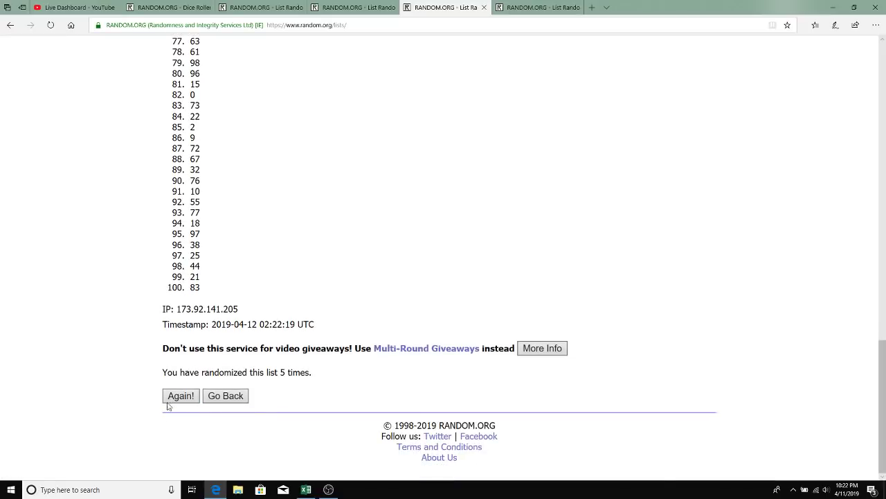
{"action": "left_click", "coordinate": [173, 399]}
{"action": "left_click_drag", "start_coordinate": [885, 214], "coordinate": [884, 409]}
{"action": "left_click", "coordinate": [171, 398]}
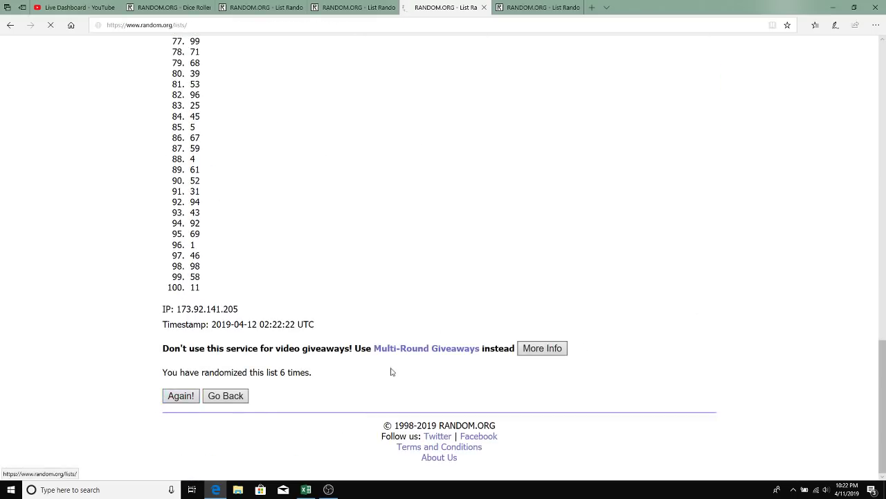
{"action": "left_click_drag", "start_coordinate": [883, 139], "coordinate": [884, 409]}
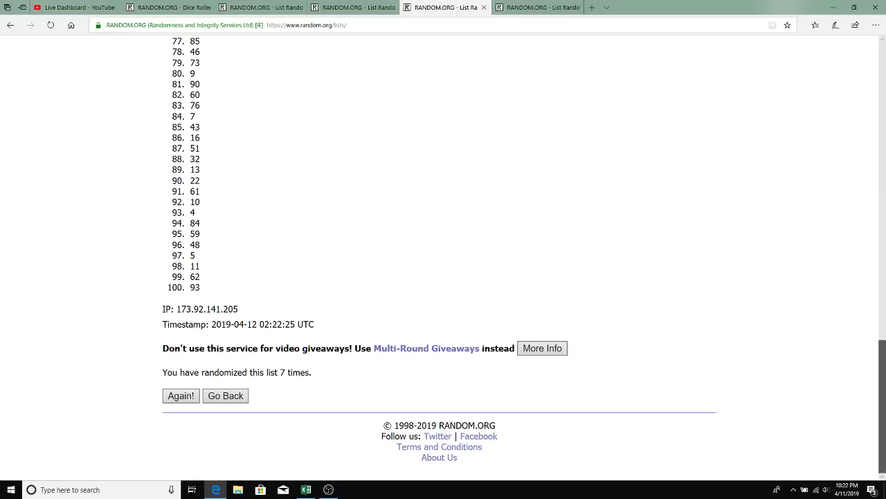
{"action": "left_click", "coordinate": [175, 395]}
{"action": "left_click_drag", "start_coordinate": [885, 149], "coordinate": [884, 408]}
{"action": "left_click", "coordinate": [190, 395]}
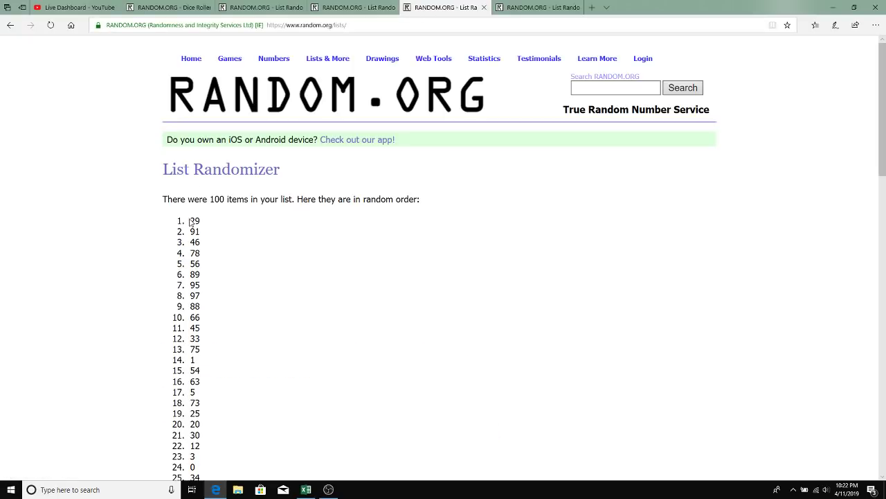
Copy all 100 randomized numbers from the final results list
{"action": "left_click_drag", "start_coordinate": [192, 220], "coordinate": [234, 418]}
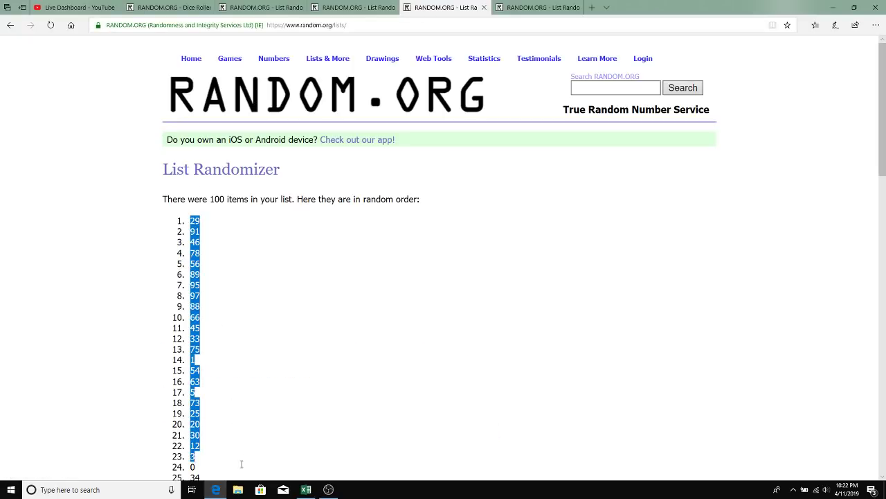
{"action": "left_click_drag", "start_coordinate": [242, 464], "coordinate": [237, 434]}
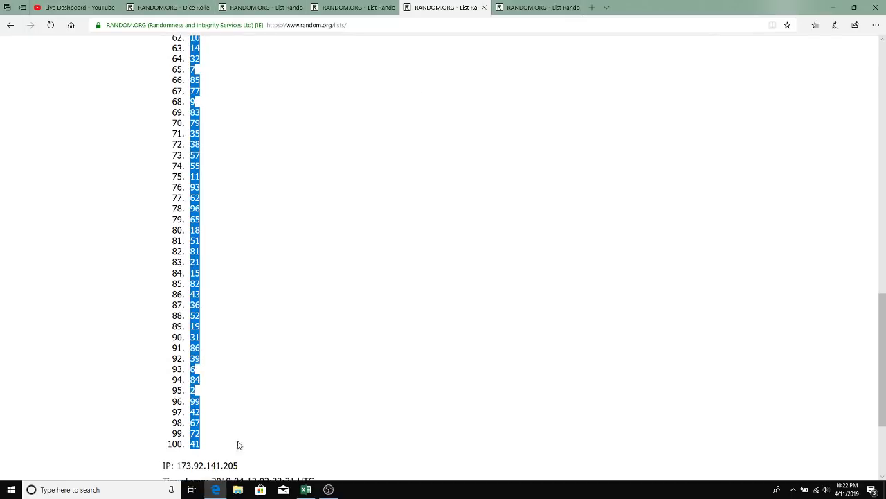
{"action": "right_click", "coordinate": [197, 348]}
{"action": "left_click", "coordinate": [226, 420]}
Switch to Excel and paste the copied numbers as plain text into the Serial # column, starting at cell G5
{"action": "left_click", "coordinate": [305, 489]}
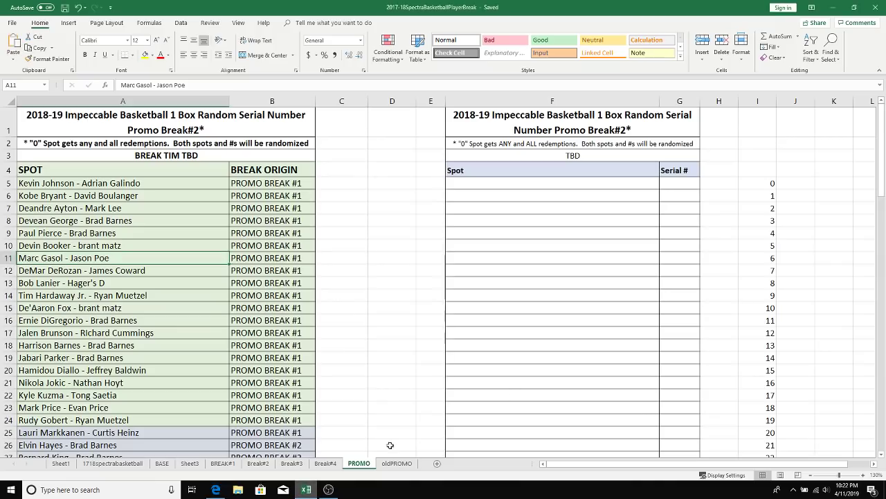
{"action": "right_click", "coordinate": [683, 184]}
{"action": "left_click", "coordinate": [704, 235]}
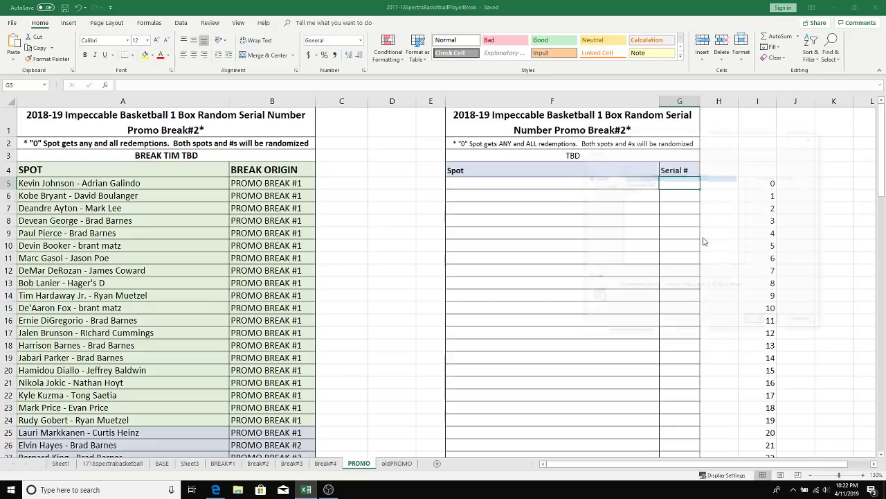
{"action": "left_click", "coordinate": [630, 190]}
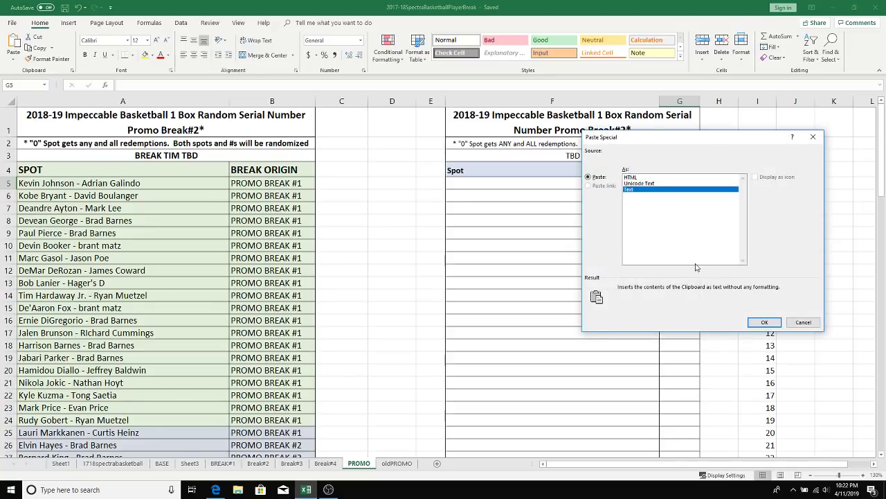
{"action": "left_click", "coordinate": [763, 322]}
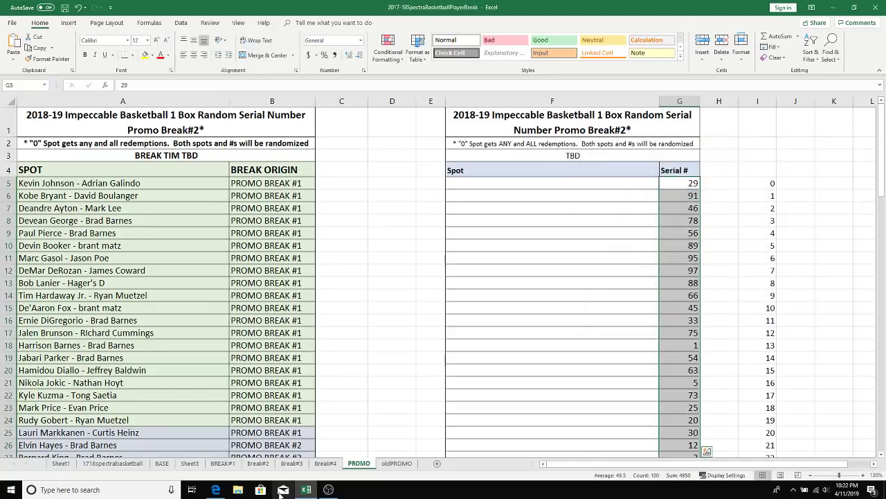
Switch to the List Randomizer page in the browser that holds the spot names, check the entries, and randomize them
{"action": "left_click", "coordinate": [215, 490]}
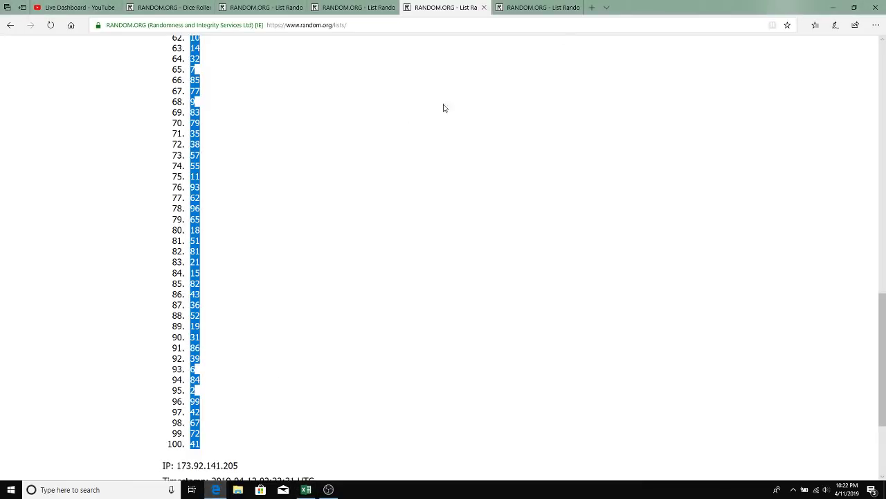
{"action": "left_click", "coordinate": [541, 7]}
{"action": "left_click_drag", "start_coordinate": [481, 397], "coordinate": [477, 338]}
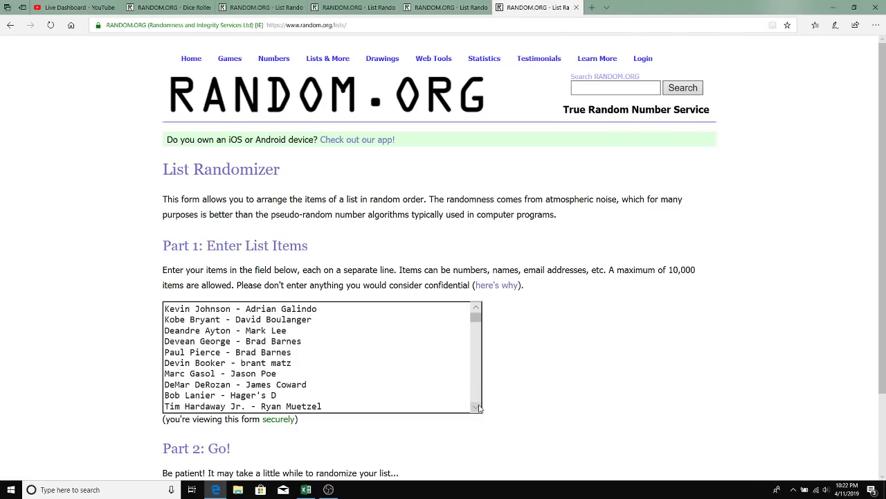
{"action": "left_click_drag", "start_coordinate": [478, 408], "coordinate": [478, 408]}
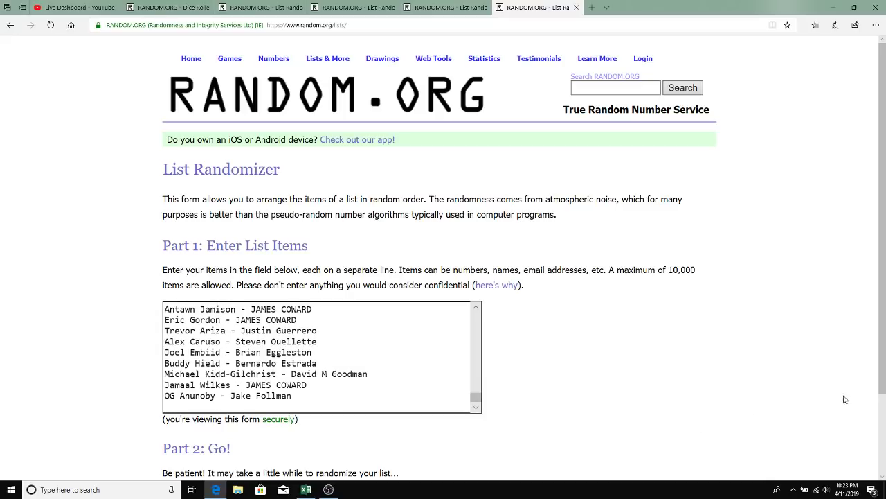
{"action": "scroll", "coordinate": [468, 440], "scroll_direction": "down", "scroll_amount": 2}
{"action": "left_click", "coordinate": [191, 414]}
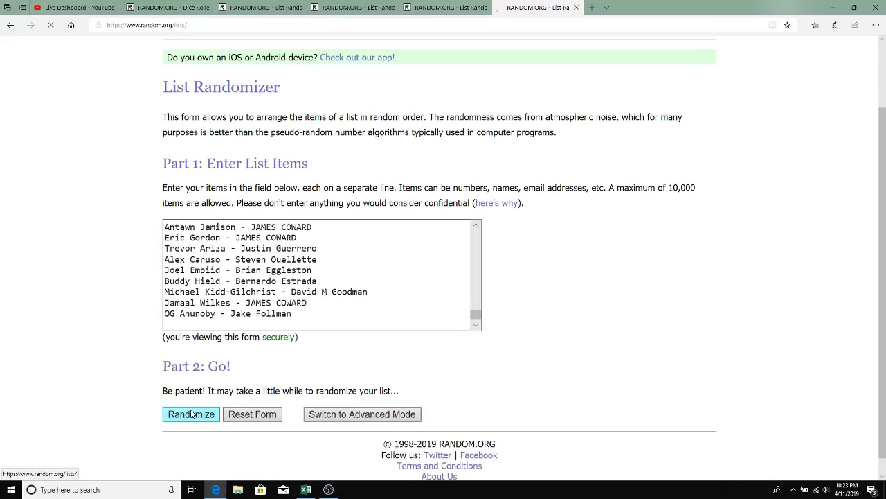
Re-randomize the spot name list eight more times, for nine rounds in total
{"action": "scroll", "coordinate": [192, 414], "scroll_direction": "down", "scroll_amount": 15}
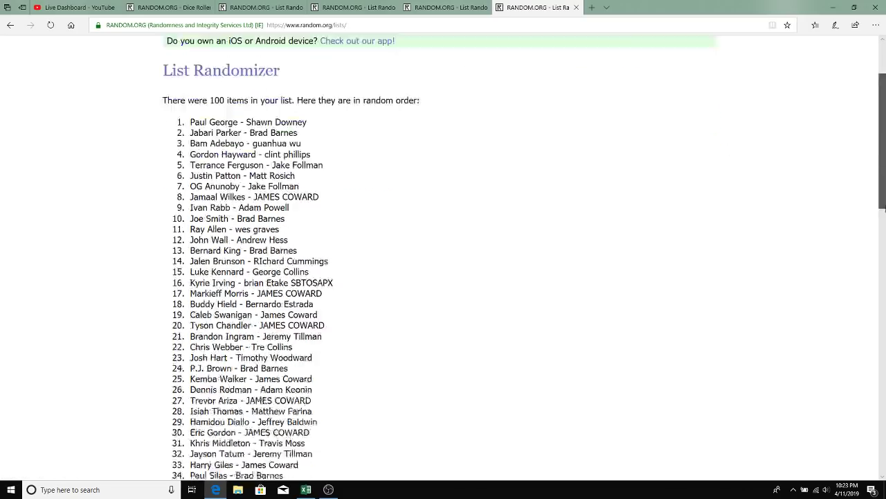
{"action": "left_click", "coordinate": [181, 395]}
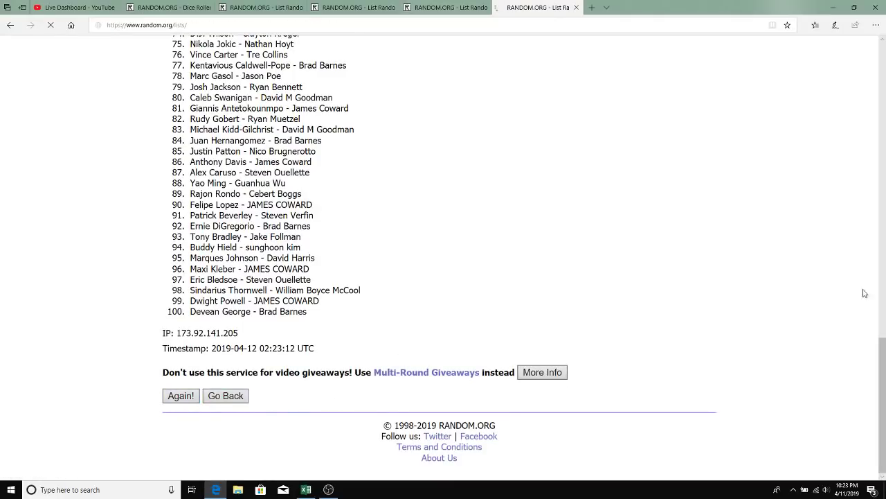
{"action": "scroll", "coordinate": [885, 182], "scroll_direction": "down", "scroll_amount": 15}
{"action": "left_click", "coordinate": [181, 395]}
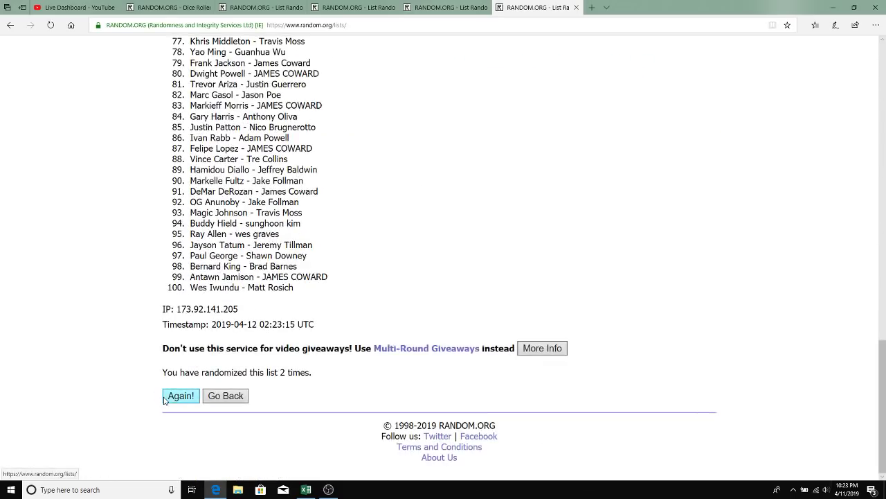
{"action": "scroll", "coordinate": [222, 408], "scroll_direction": "down", "scroll_amount": 15}
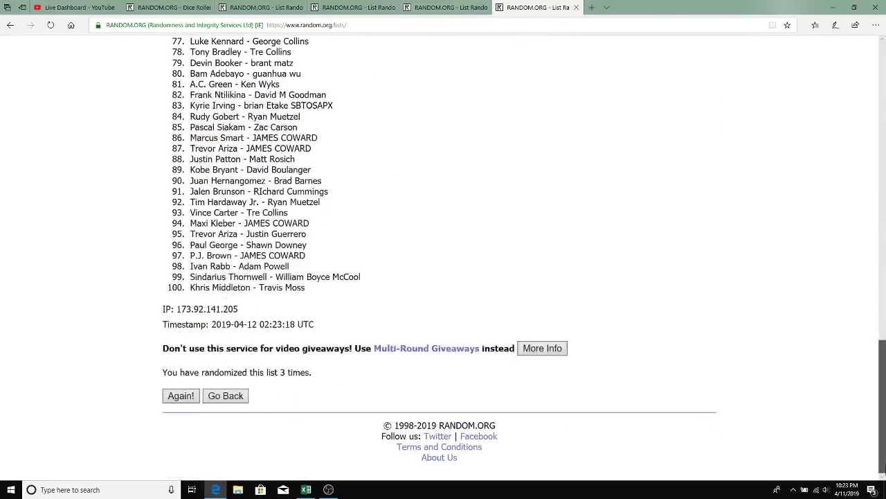
{"action": "left_click", "coordinate": [181, 395]}
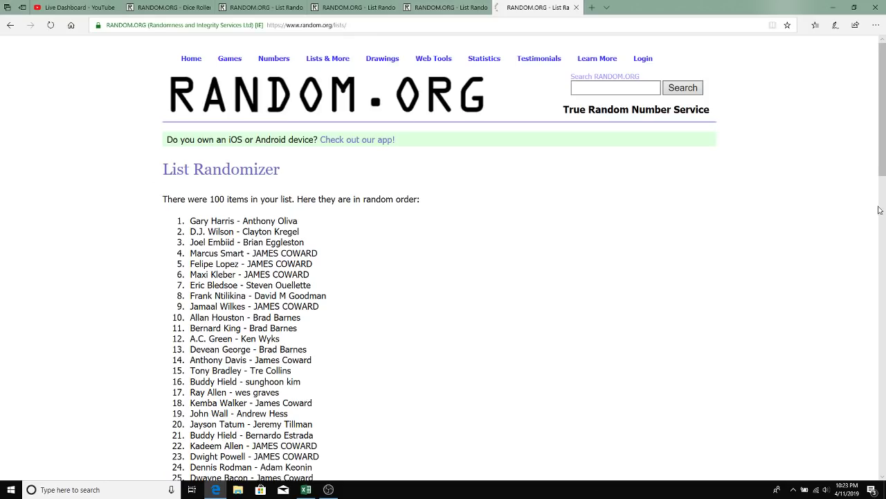
{"action": "scroll", "coordinate": [885, 238], "scroll_direction": "down", "scroll_amount": 1}
{"action": "scroll", "coordinate": [885, 238], "scroll_direction": "down", "scroll_amount": 15}
{"action": "left_click", "coordinate": [181, 395]}
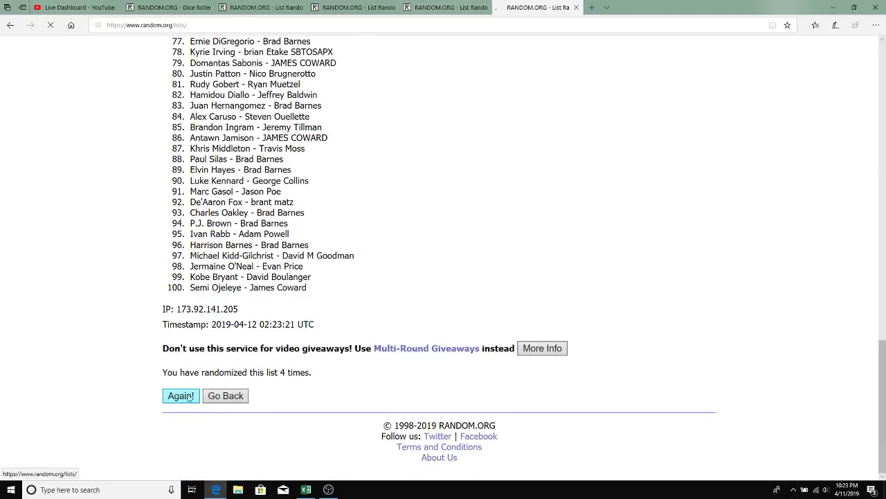
{"action": "scroll", "coordinate": [820, 253], "scroll_direction": "down", "scroll_amount": 15}
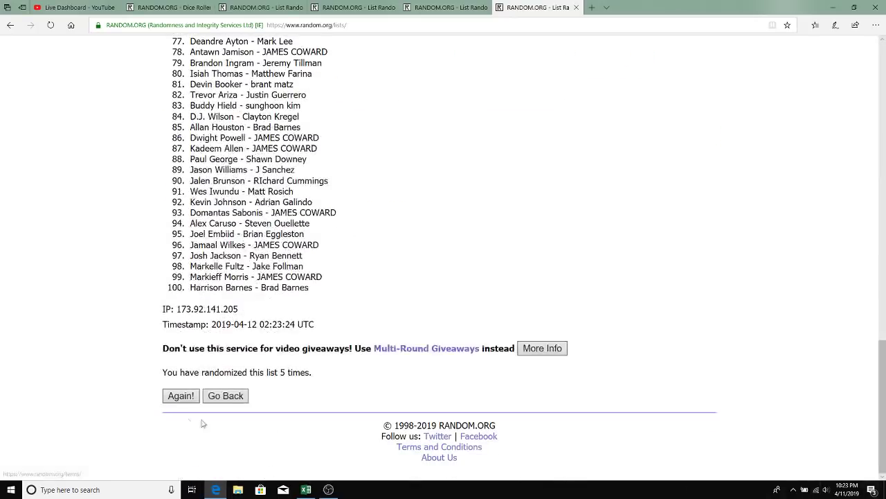
{"action": "left_click", "coordinate": [176, 396]}
{"action": "scroll", "coordinate": [313, 434], "scroll_direction": "down", "scroll_amount": 15}
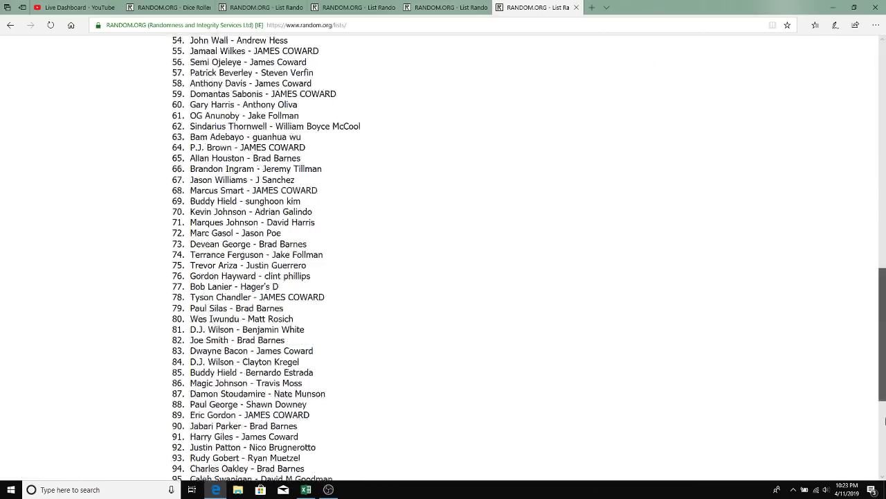
{"action": "left_click", "coordinate": [182, 395]}
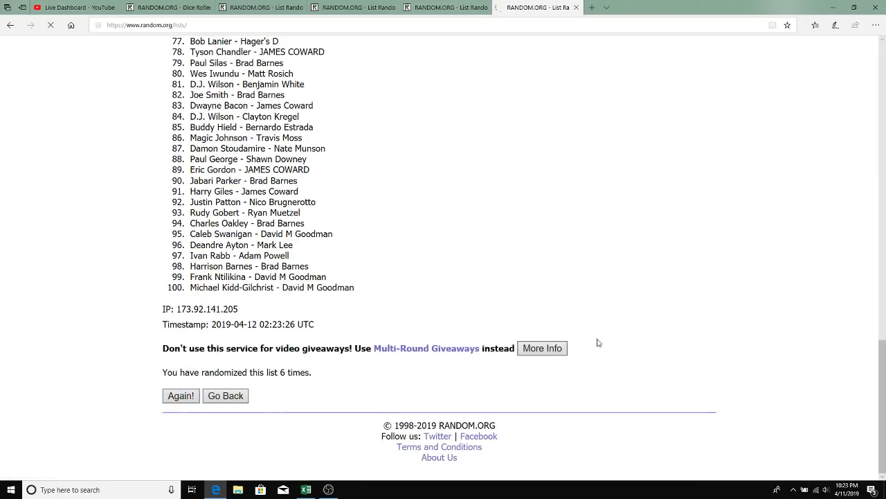
{"action": "scroll", "coordinate": [884, 168], "scroll_direction": "down", "scroll_amount": 15}
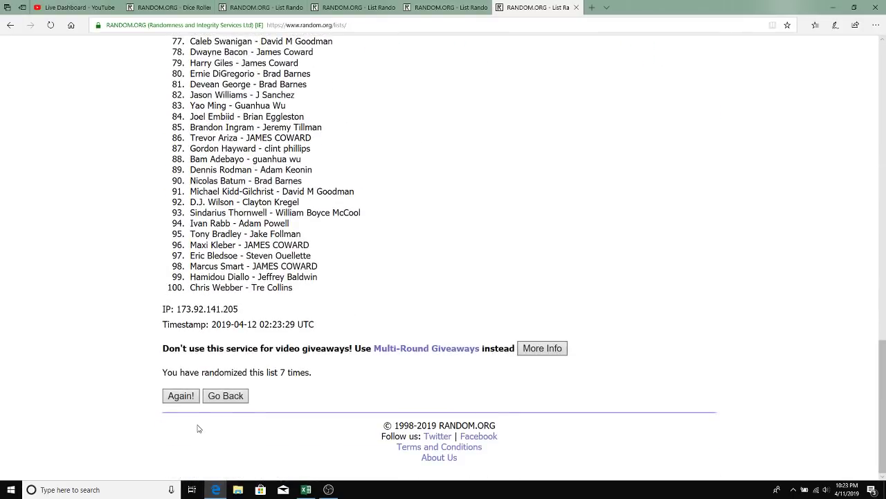
{"action": "left_click", "coordinate": [181, 395]}
{"action": "scroll", "coordinate": [684, 304], "scroll_direction": "down", "scroll_amount": 15}
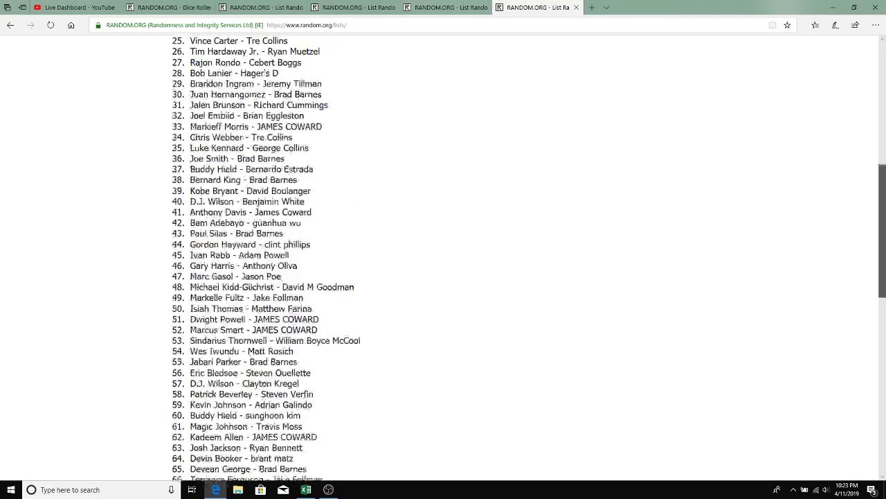
{"action": "left_click", "coordinate": [181, 396]}
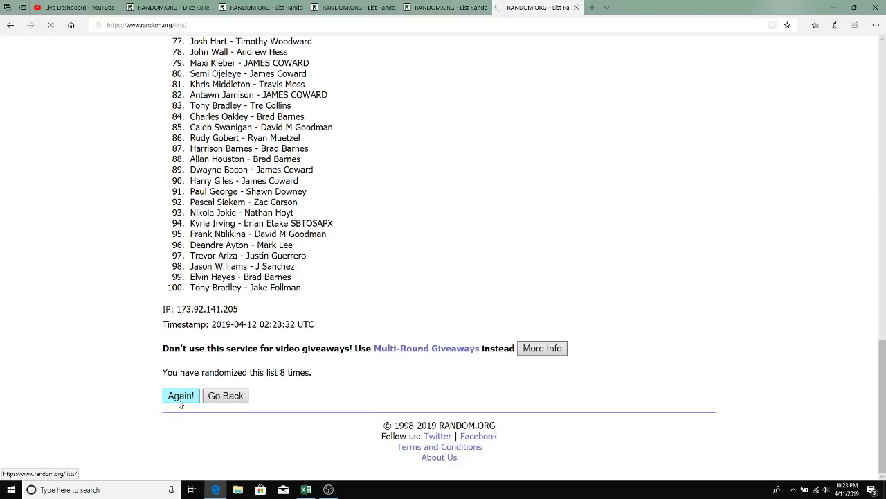
Copy all 100 randomized spot names from the final results list
{"action": "left_click_drag", "start_coordinate": [191, 220], "coordinate": [329, 426]}
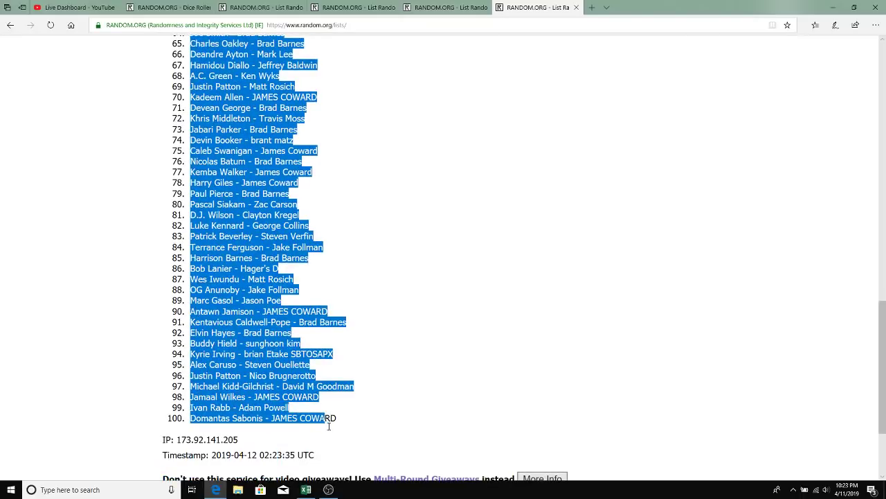
{"action": "right_click", "coordinate": [298, 390]}
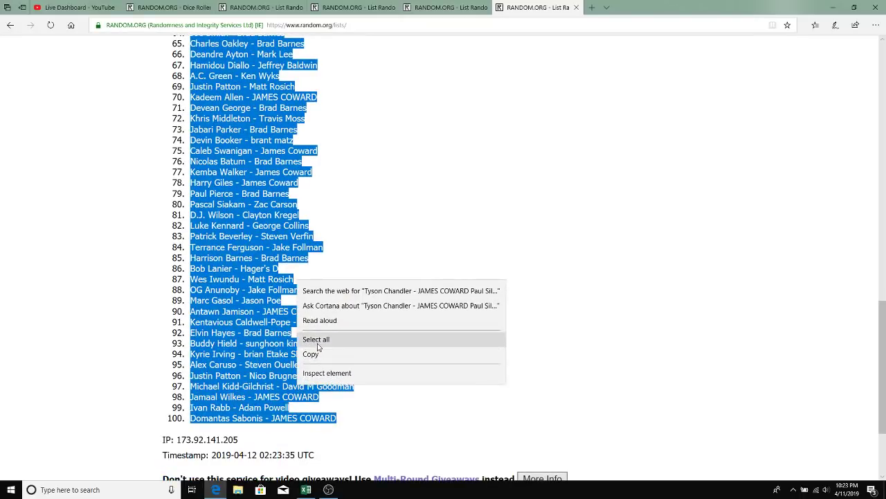
{"action": "left_click", "coordinate": [326, 355]}
Switch to Excel and paste the copied spot names as plain text into the Spot column, starting at cell F5
{"action": "left_click", "coordinate": [305, 490]}
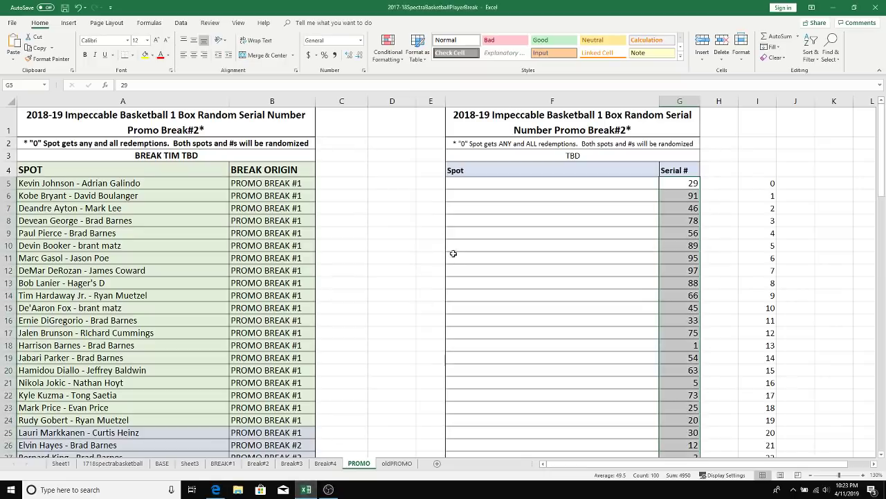
{"action": "right_click", "coordinate": [483, 181]}
{"action": "left_click", "coordinate": [502, 221]}
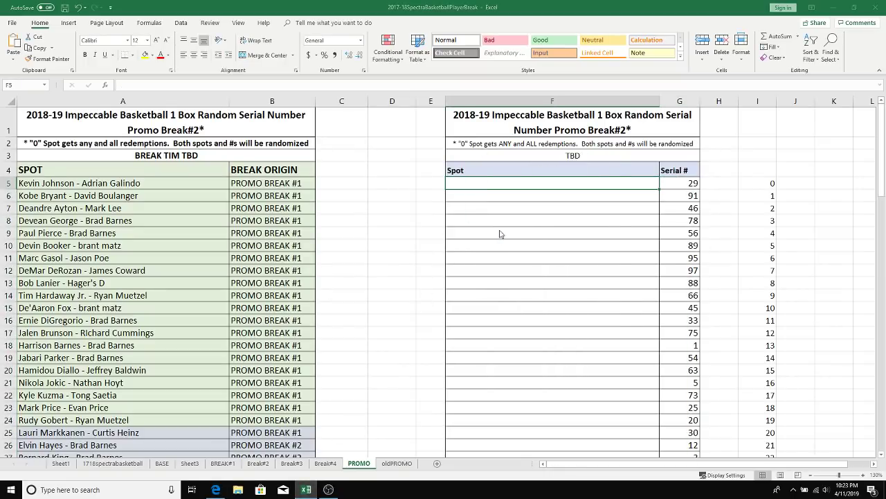
{"action": "left_click", "coordinate": [425, 182]}
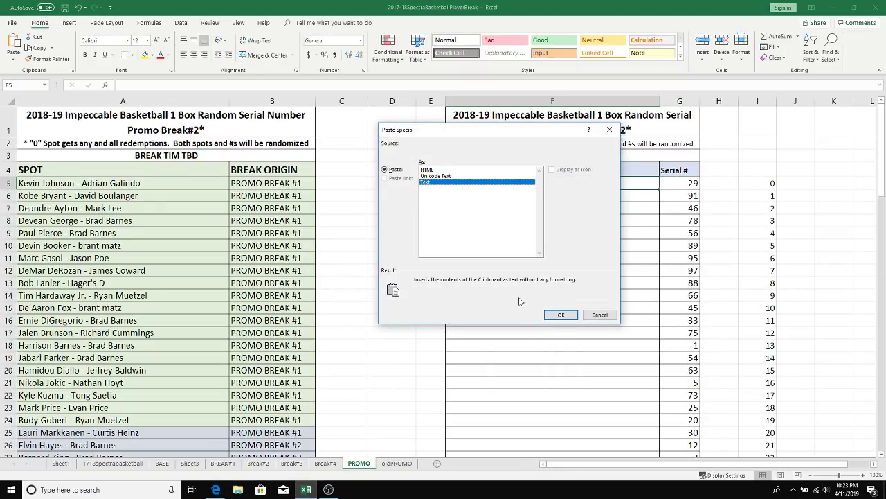
{"action": "left_click", "coordinate": [561, 315]}
{"action": "left_click", "coordinate": [554, 283]}
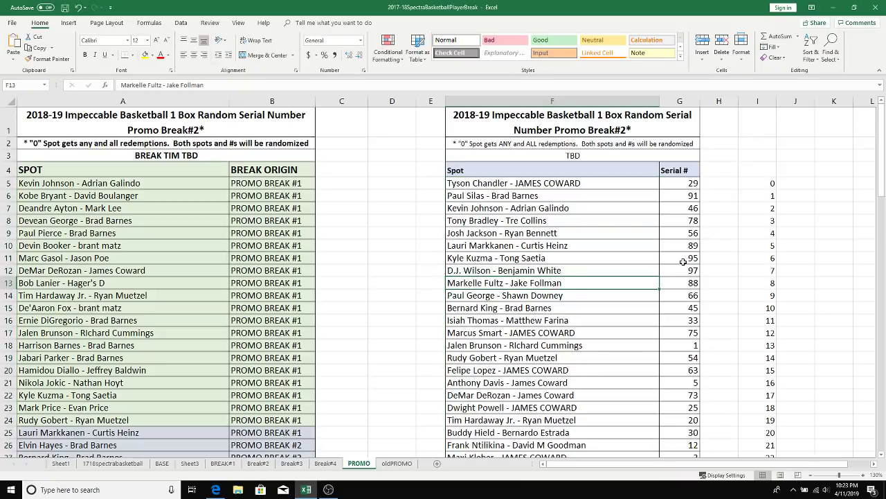
Review the Spot and Serial # pairings on the PROMO sheet row by row, from F5 down to F25
{"action": "left_click", "coordinate": [540, 183]}
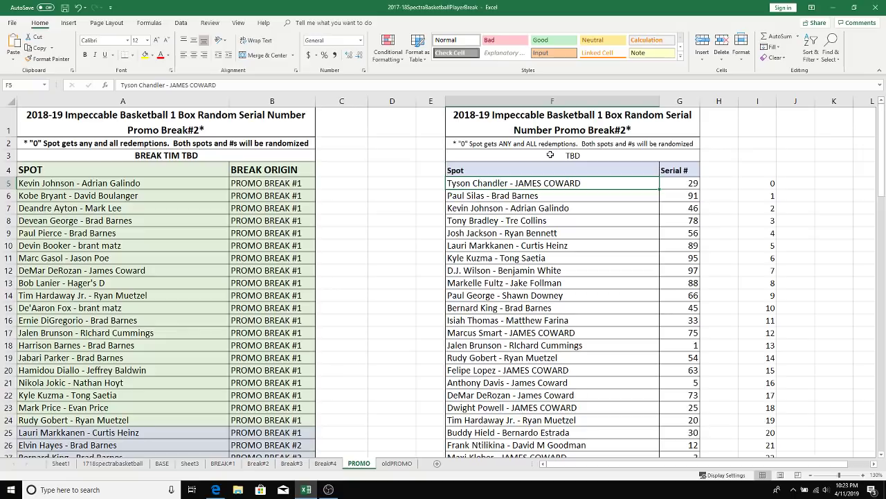
{"action": "key", "text": "Down"}
{"action": "key", "text": "Down"}
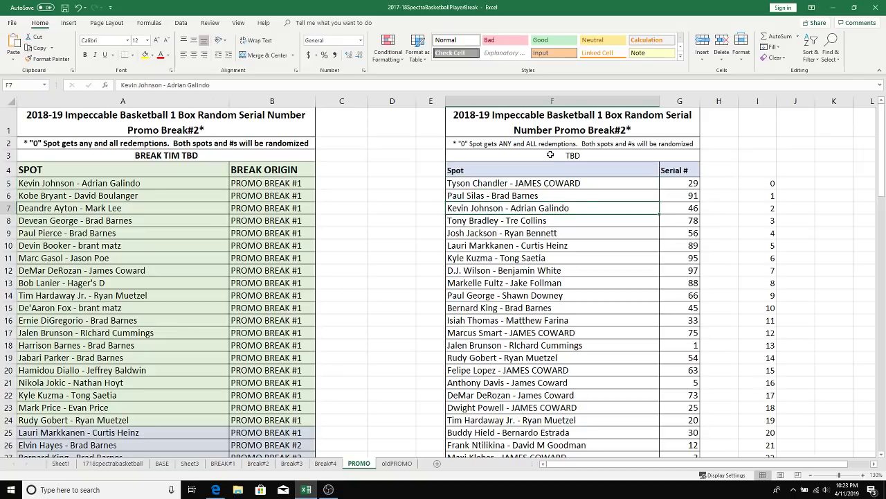
{"action": "key", "text": "Down"}
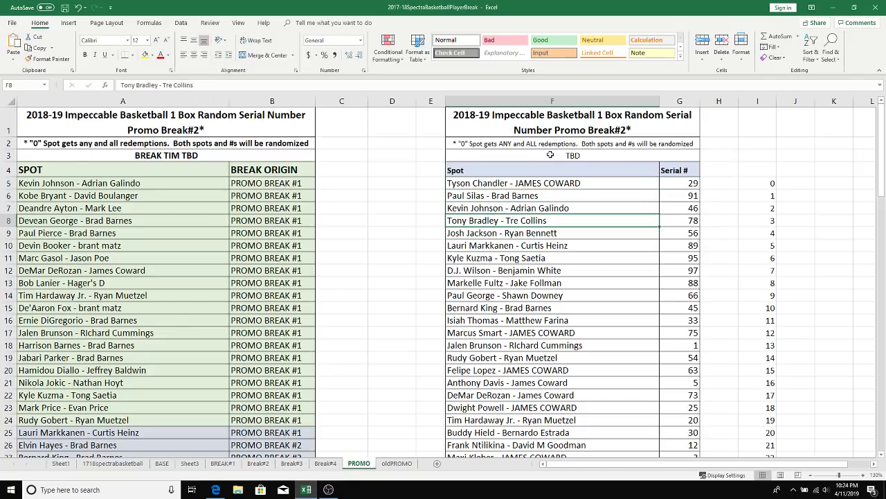
{"action": "key", "text": "Down"}
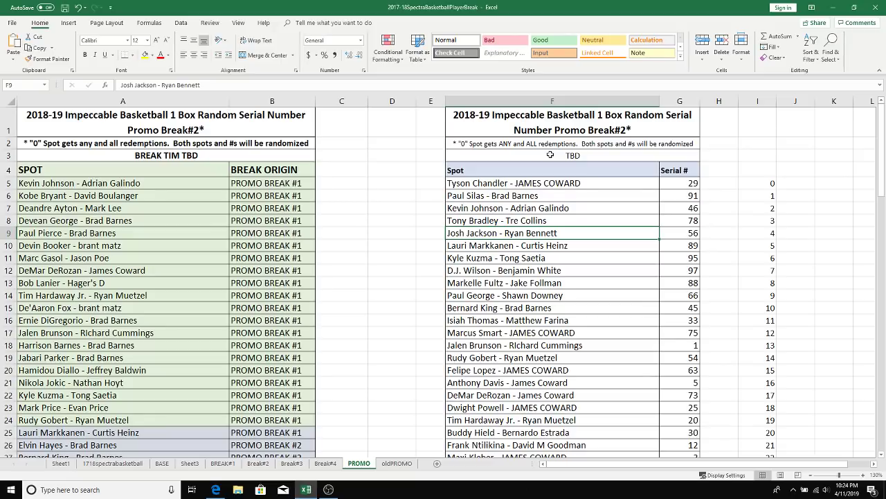
{"action": "key", "text": "Down"}
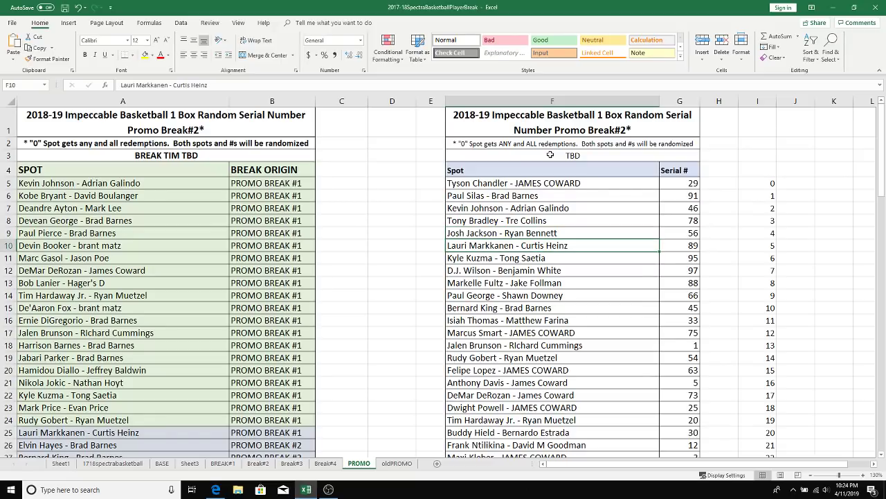
{"action": "key", "text": "Down"}
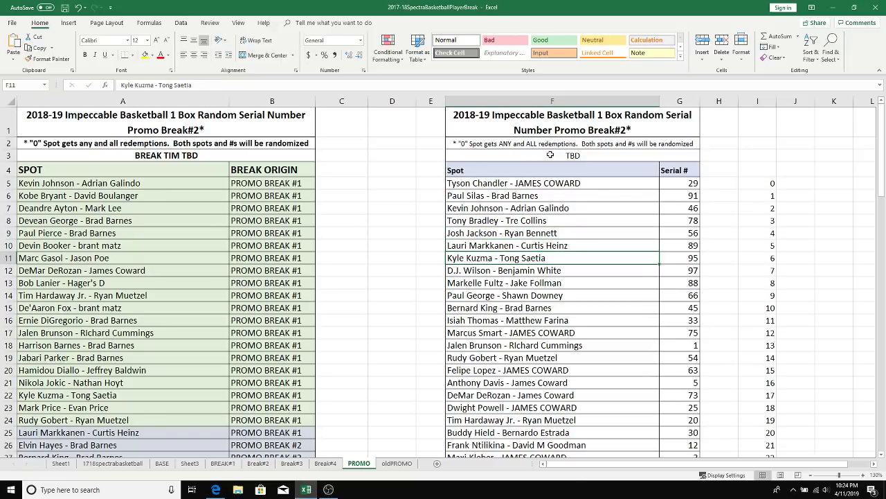
{"action": "key", "text": "Down"}
{"action": "key", "text": "Down"}
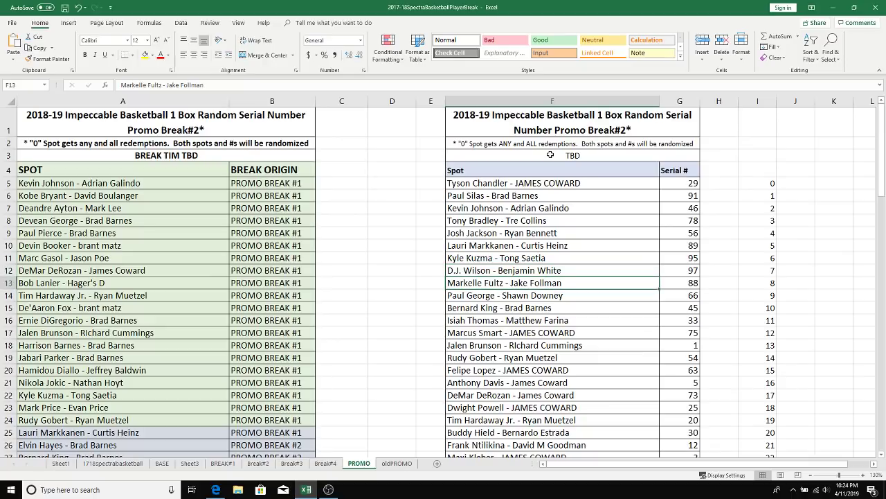
{"action": "key", "text": "Down"}
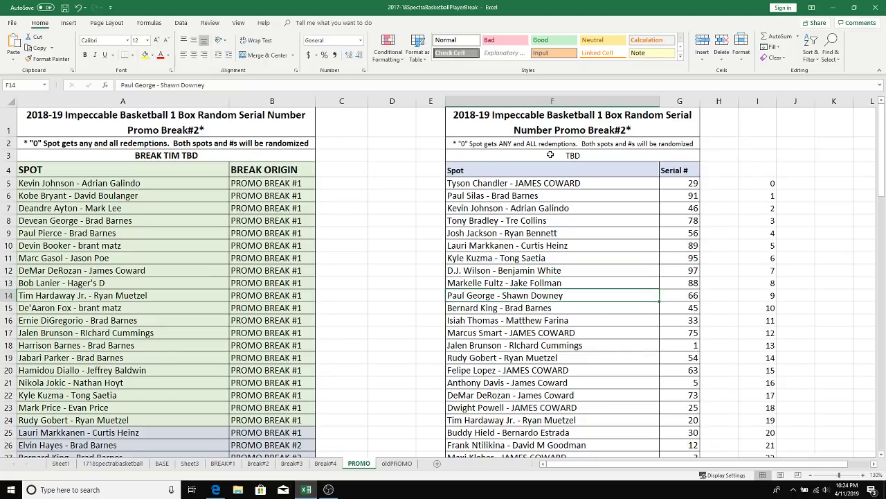
{"action": "key", "text": "Down"}
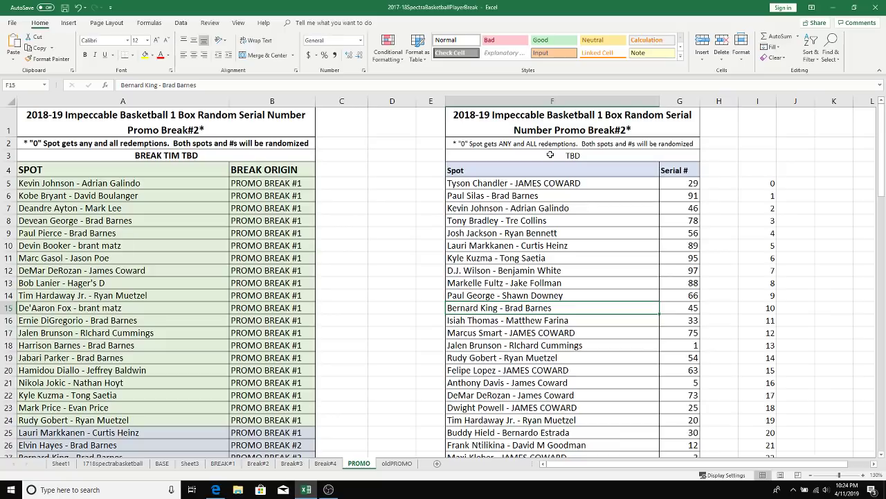
{"action": "key", "text": "Down"}
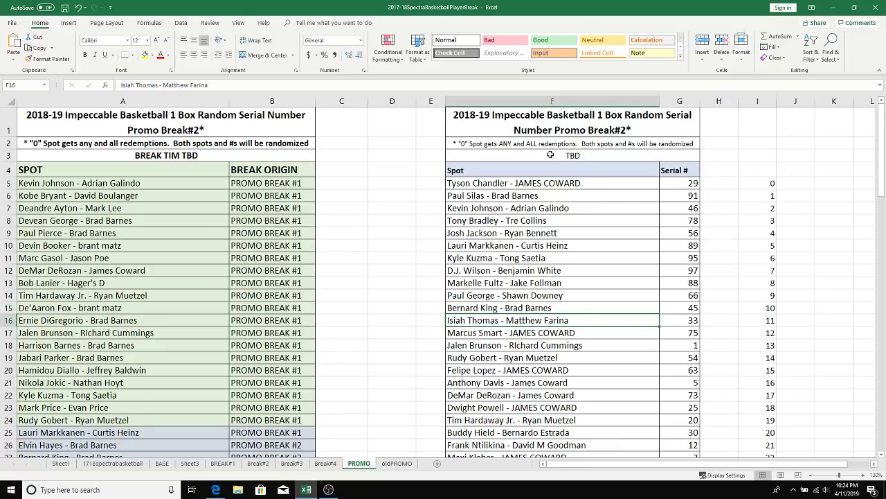
{"action": "key", "text": "Down"}
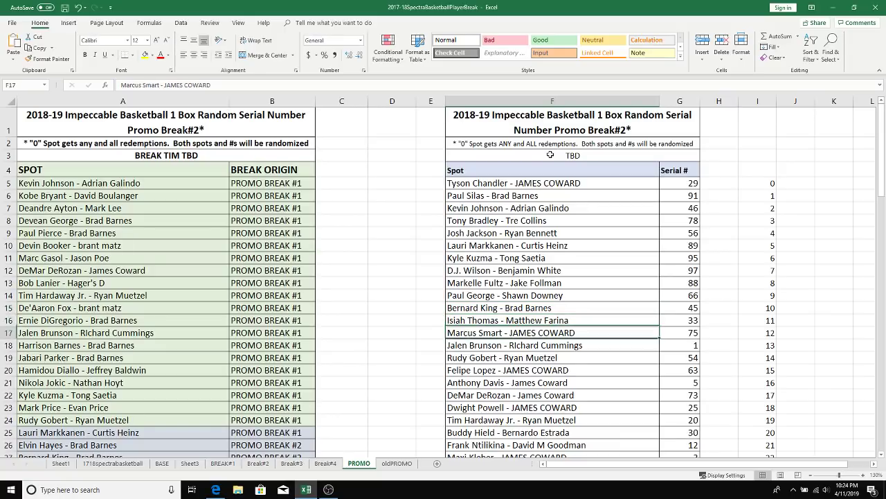
{"action": "key", "text": "Down"}
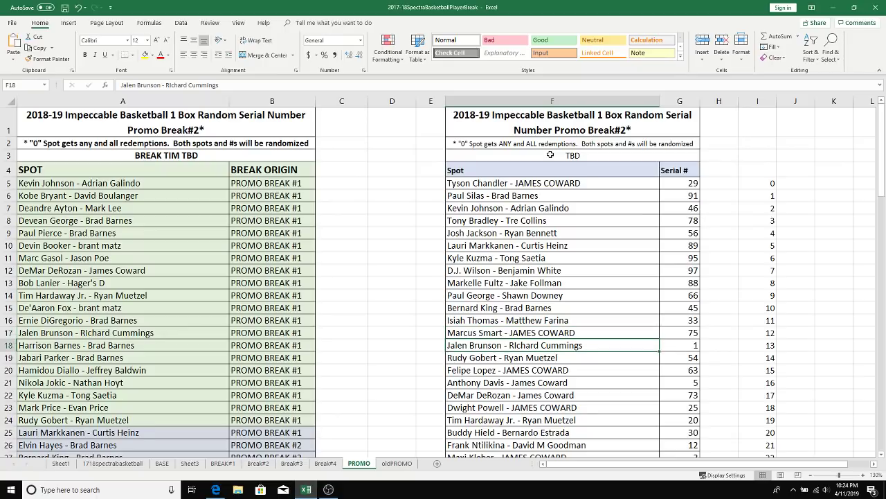
{"action": "key", "text": "Down"}
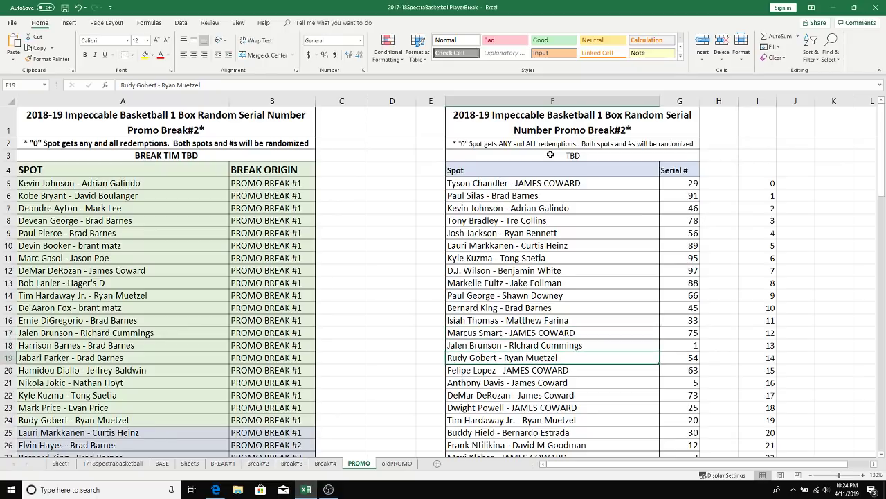
{"action": "key", "text": "Down"}
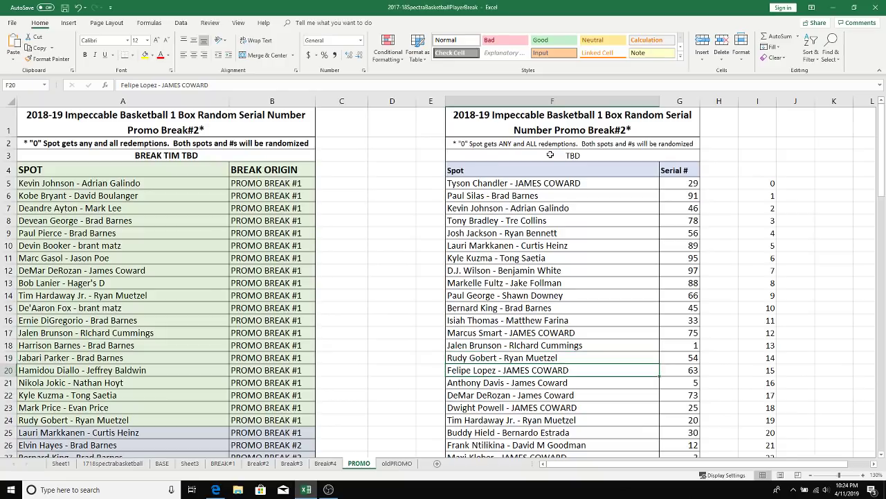
{"action": "key", "text": "Down"}
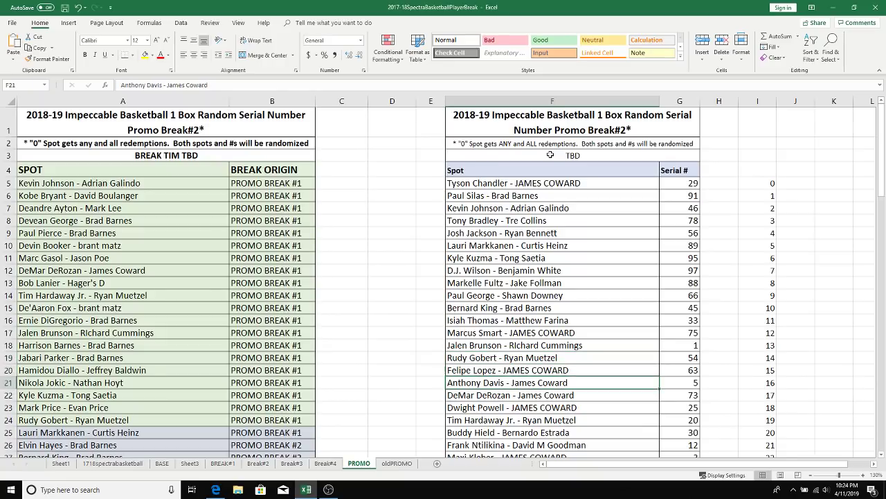
{"action": "key", "text": "Down"}
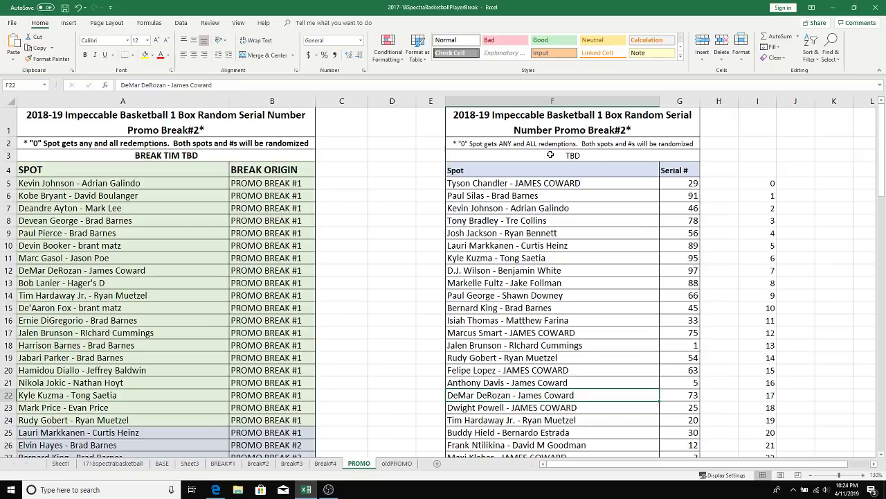
{"action": "key", "text": "Down"}
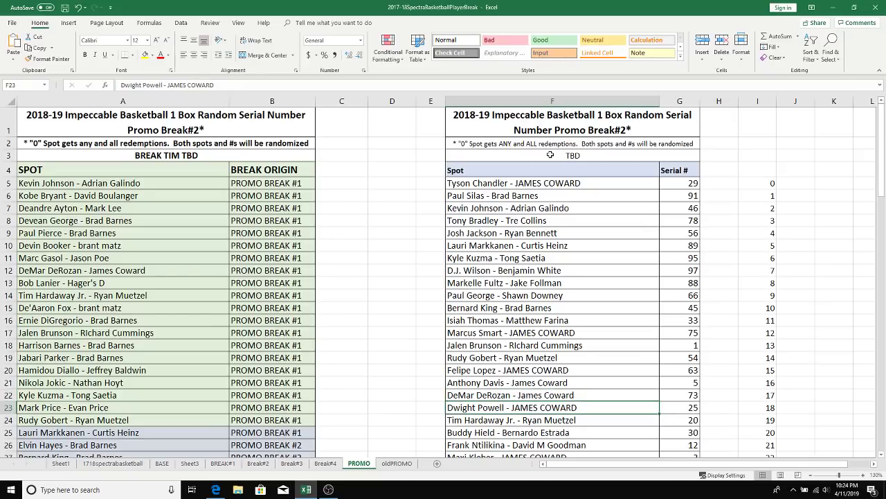
{"action": "key", "text": "Down"}
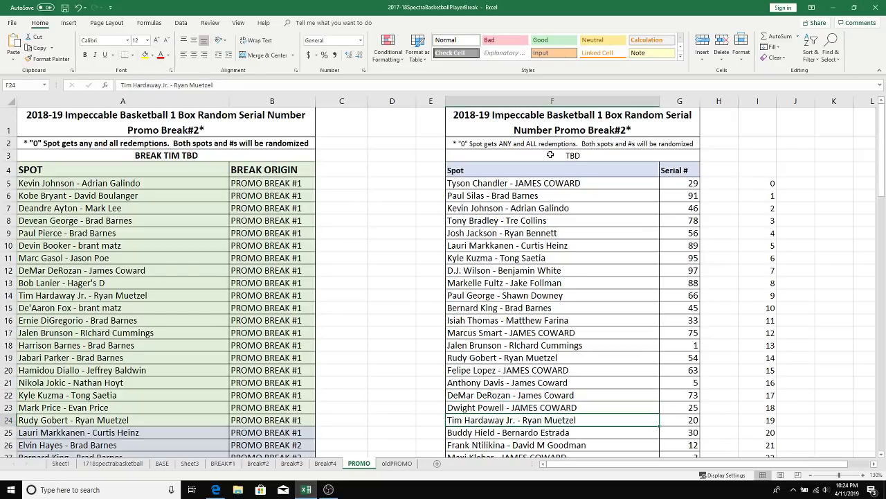
{"action": "key", "text": "Down"}
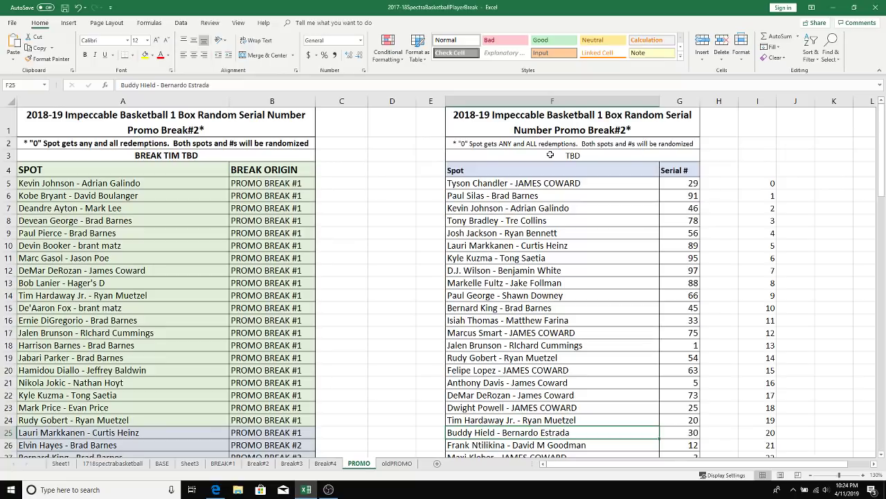
Review the Spot and Serial # pairings on the PROMO sheet row by row, from F26 down to F49
{"action": "left_click_drag", "start_coordinate": [882, 180], "coordinate": [883, 230]}
{"action": "left_click_drag", "start_coordinate": [882, 250], "coordinate": [882, 255]}
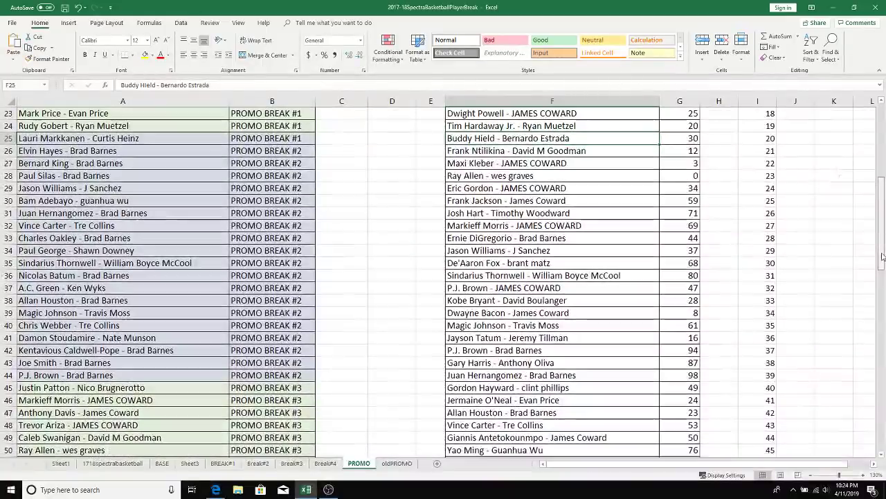
{"action": "left_click", "coordinate": [532, 150]}
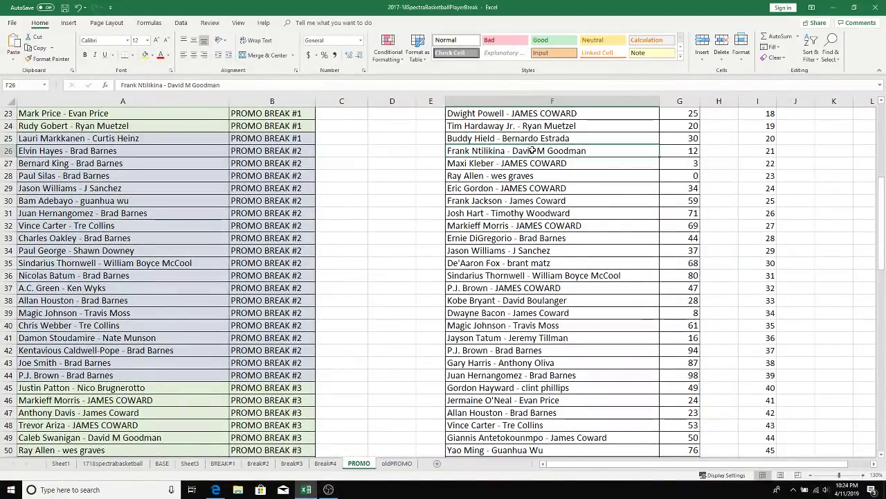
{"action": "key", "text": "Down"}
{"action": "key", "text": "Down"}
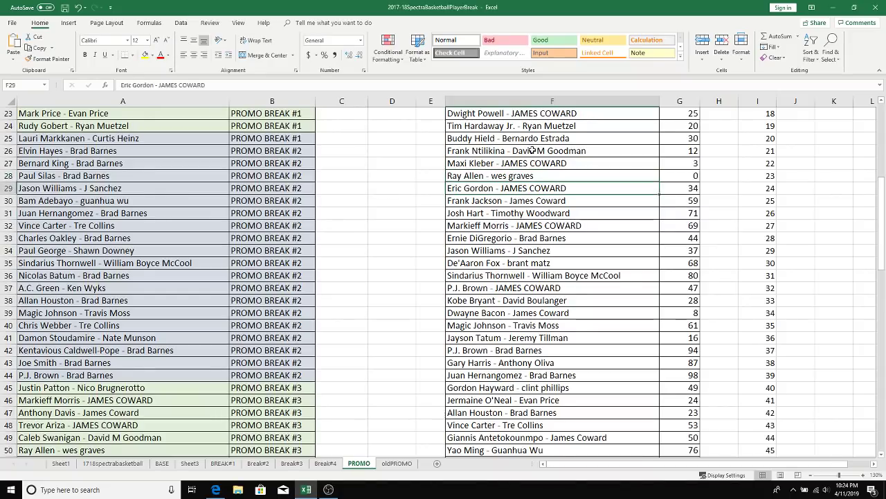
{"action": "key", "text": "Down"}
{"action": "key", "text": "Down"}
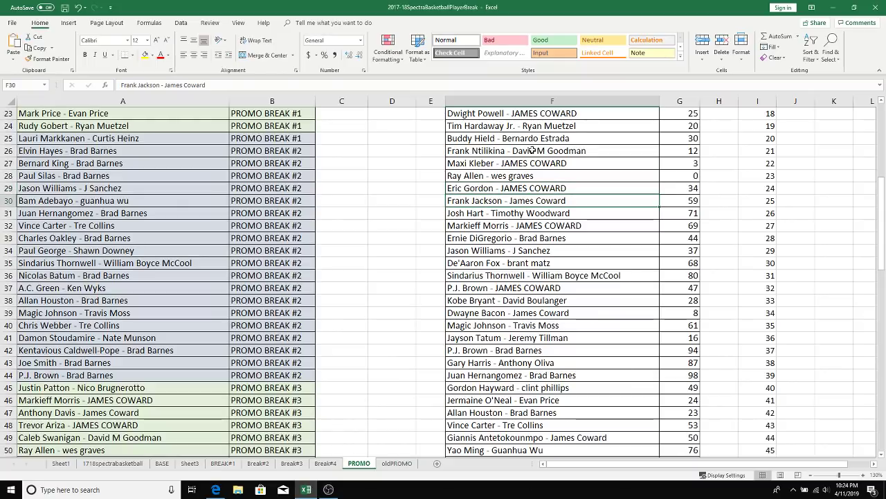
{"action": "key", "text": "Down"}
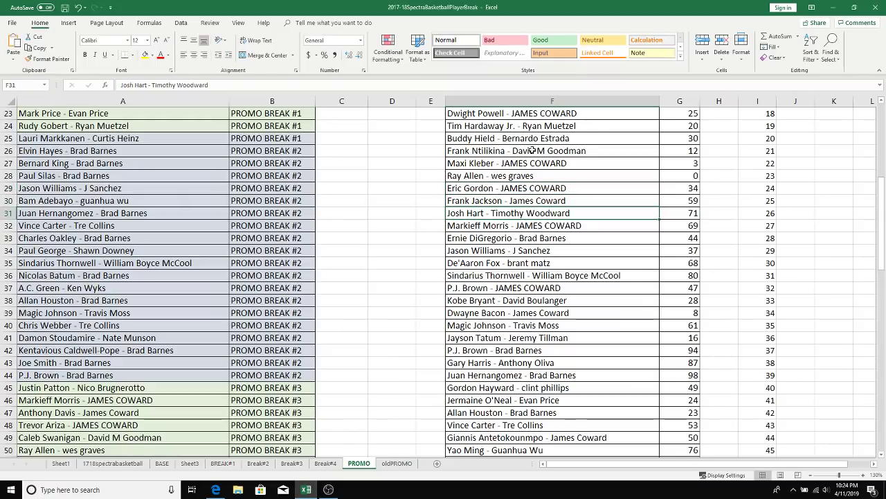
{"action": "key", "text": "Down"}
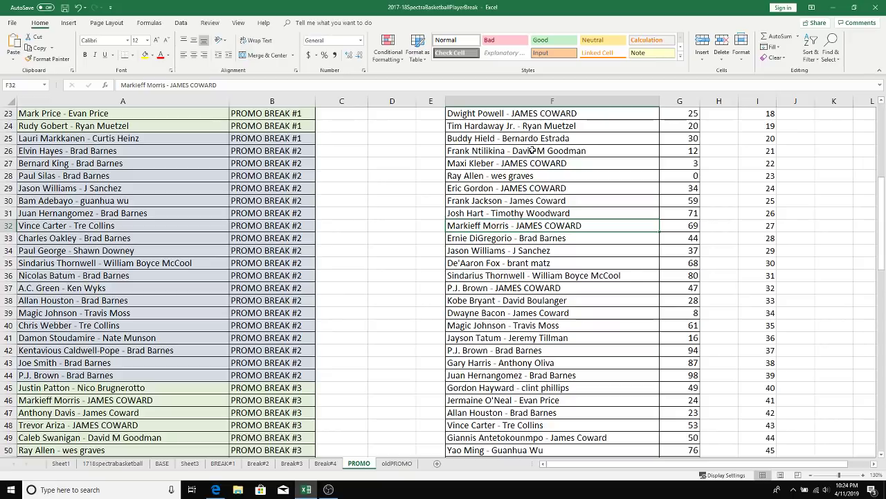
{"action": "key", "text": "Down"}
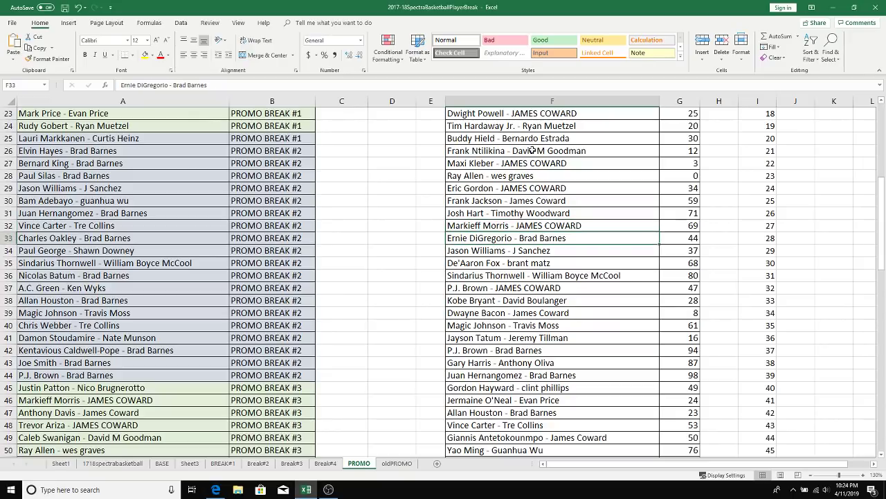
{"action": "key", "text": "Down"}
{"action": "key", "text": "Down"}
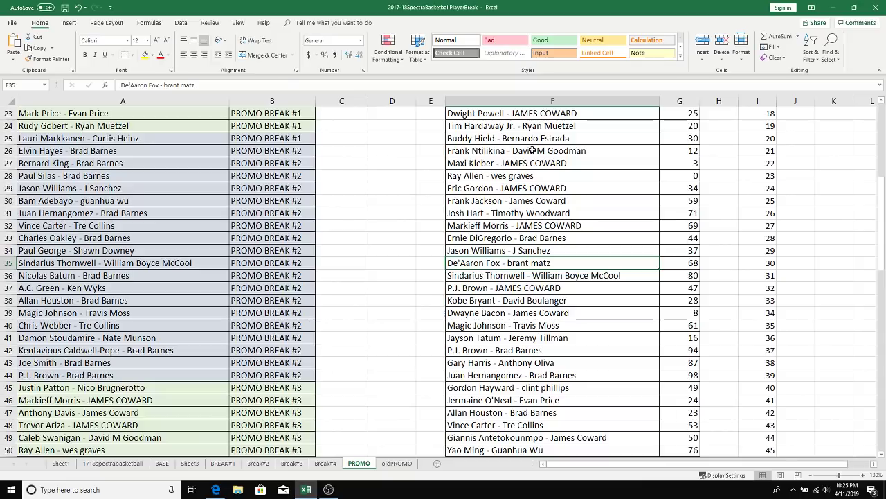
{"action": "key", "text": "Down"}
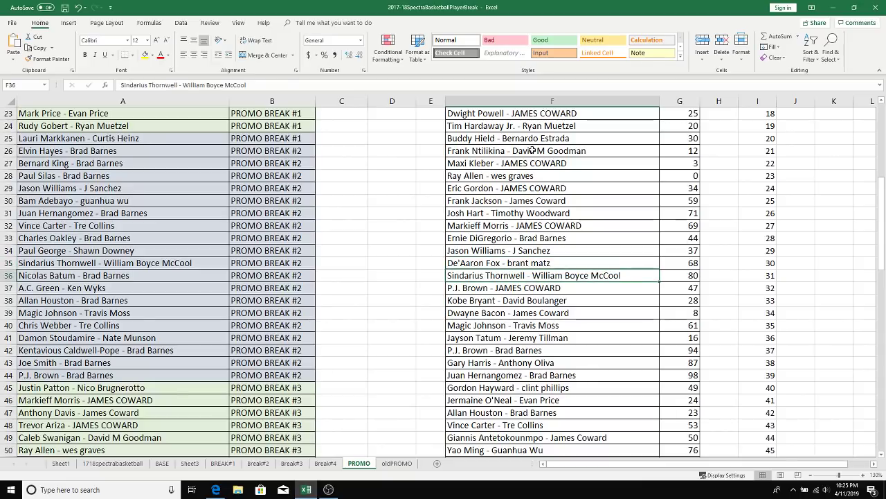
{"action": "key", "text": "Down"}
{"action": "key", "text": "Down"}
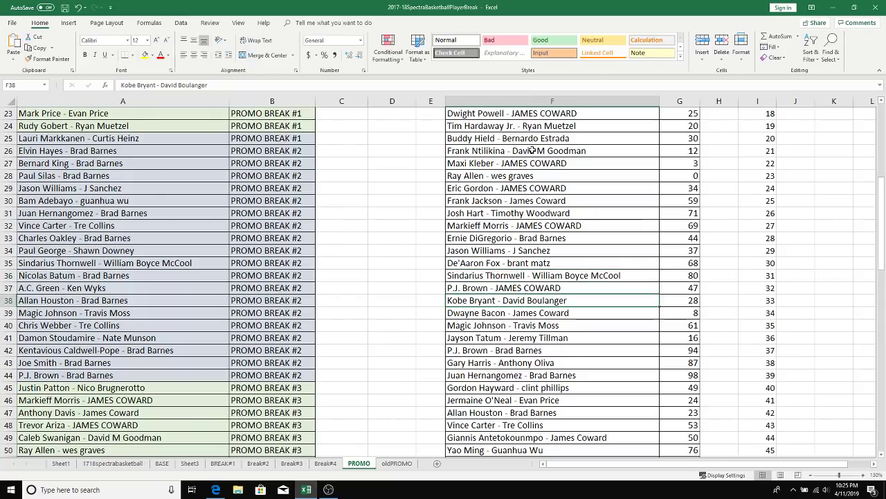
{"action": "key", "text": "Down"}
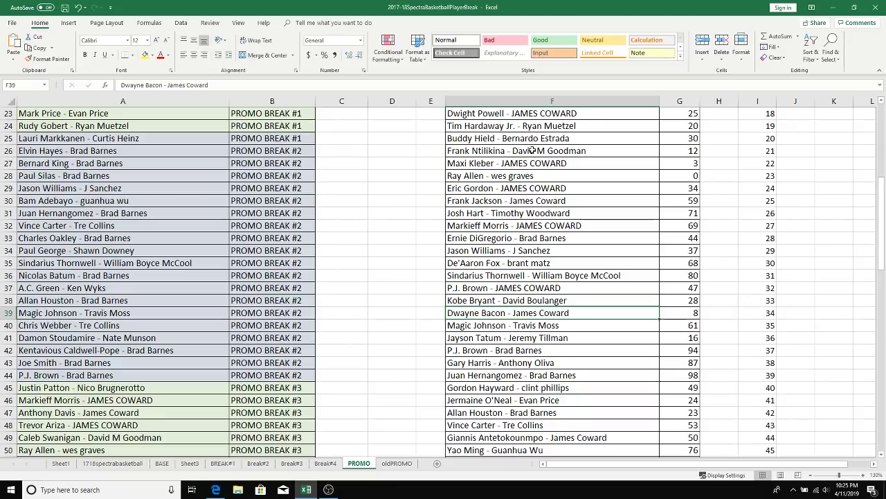
{"action": "key", "text": "Down"}
{"action": "key", "text": "Down"}
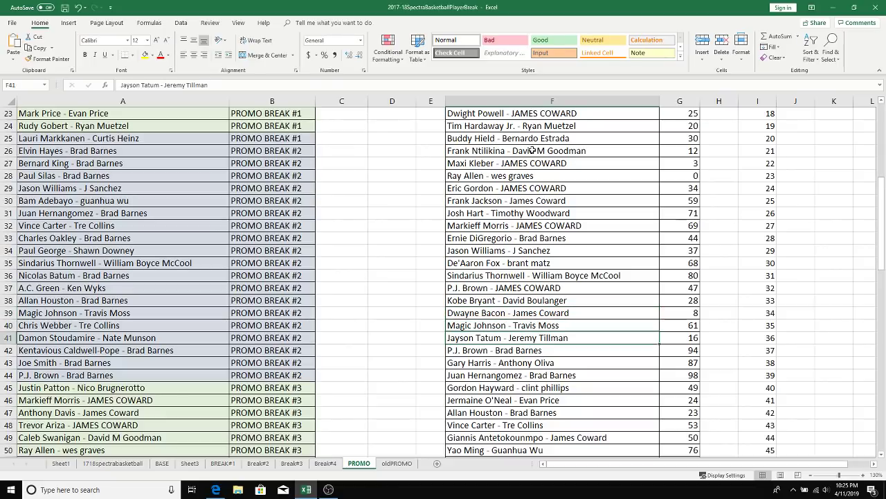
{"action": "key", "text": "Down"}
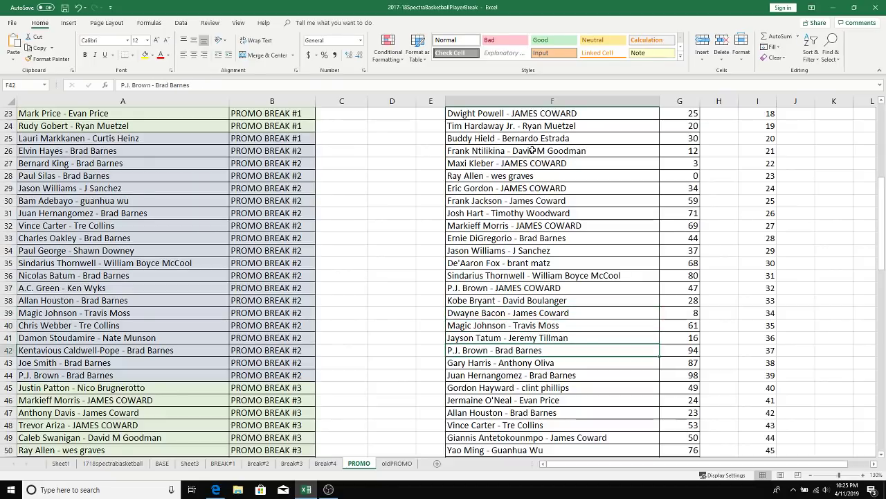
{"action": "key", "text": "Down"}
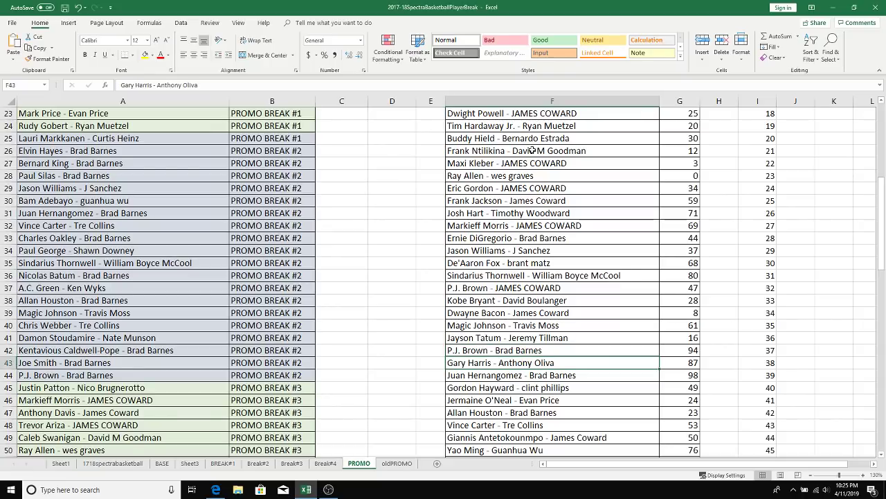
{"action": "key", "text": "Down"}
{"action": "key", "text": "Down"}
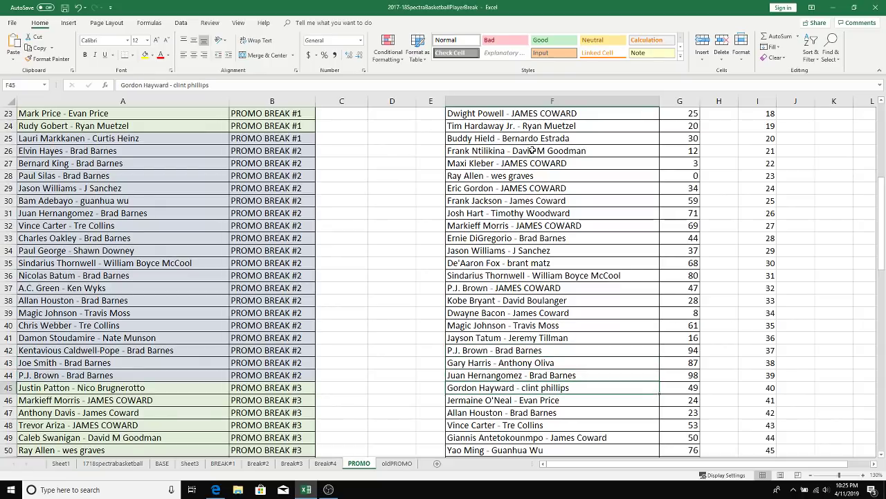
{"action": "key", "text": "Down"}
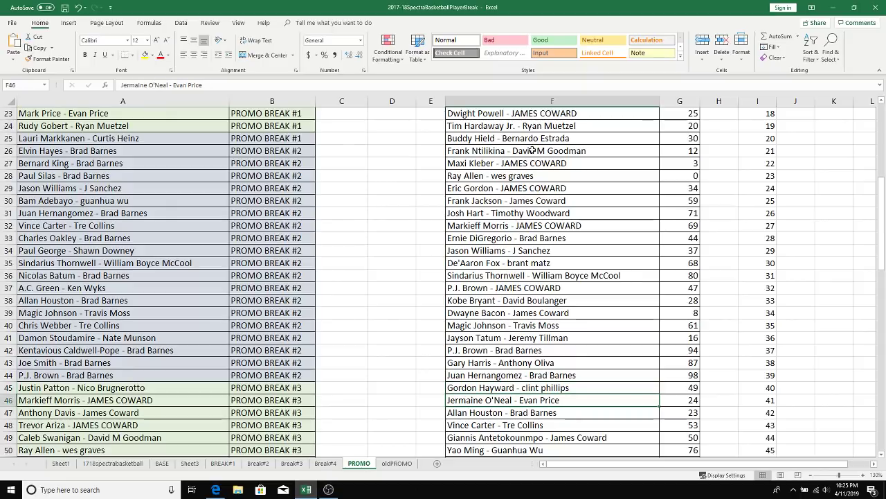
{"action": "key", "text": "Down"}
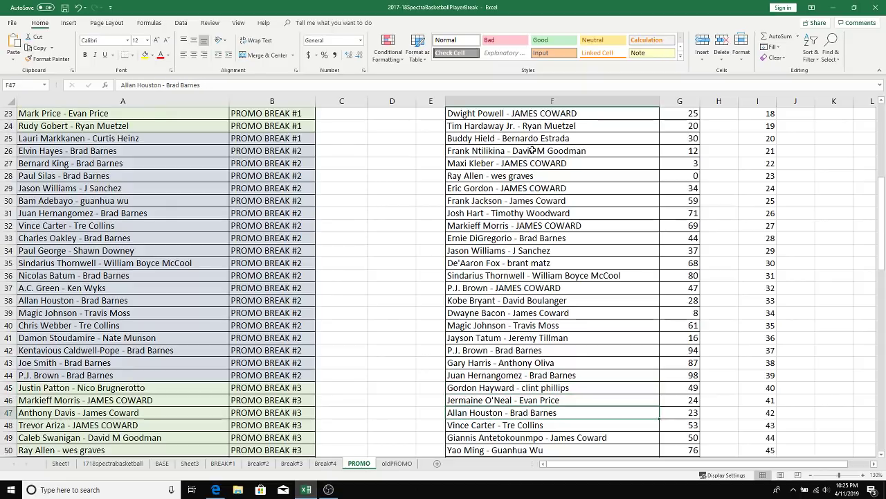
{"action": "key", "text": "Down"}
{"action": "key", "text": "Down"}
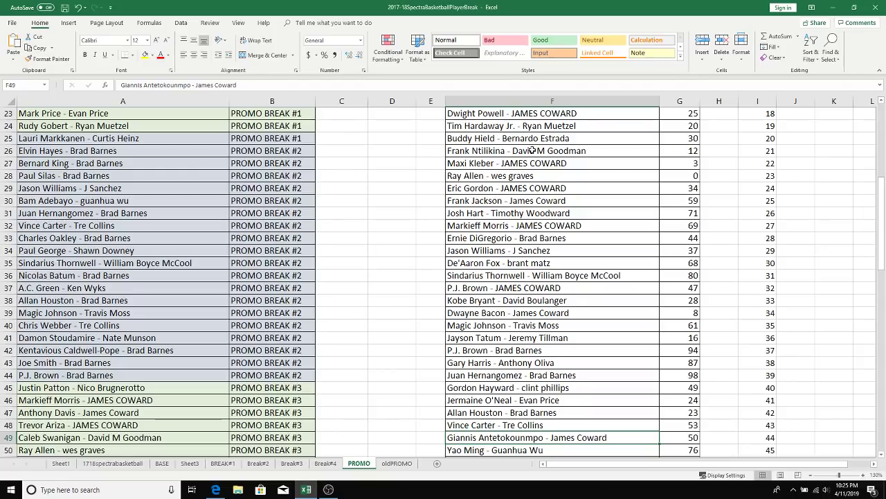
Review the Spot and Serial # pairings on the PROMO sheet row by row, from F50 down to F76
{"action": "left_click", "coordinate": [882, 454]}
{"action": "left_click_drag", "start_coordinate": [882, 454], "coordinate": [881, 455]}
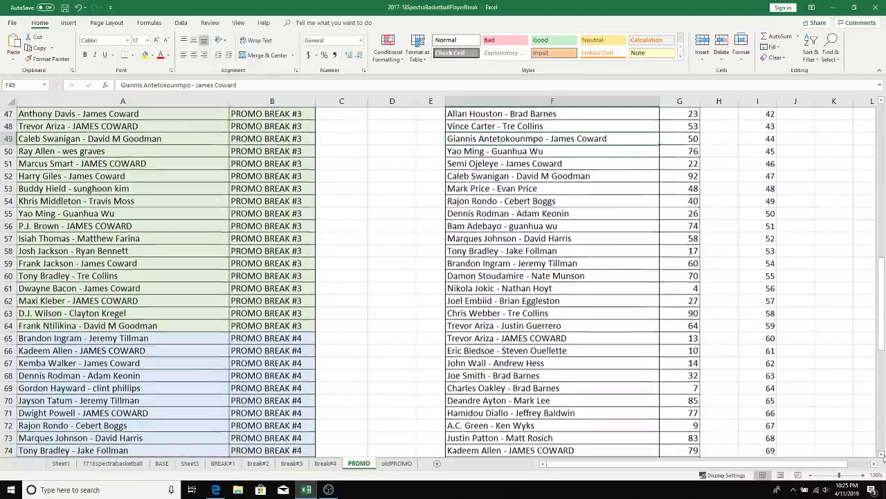
{"action": "left_click", "coordinate": [520, 150]}
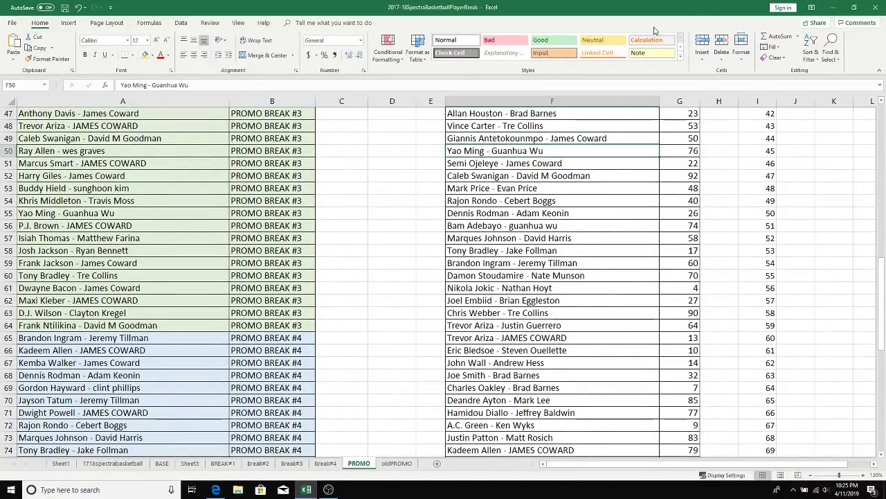
{"action": "key", "text": "Down"}
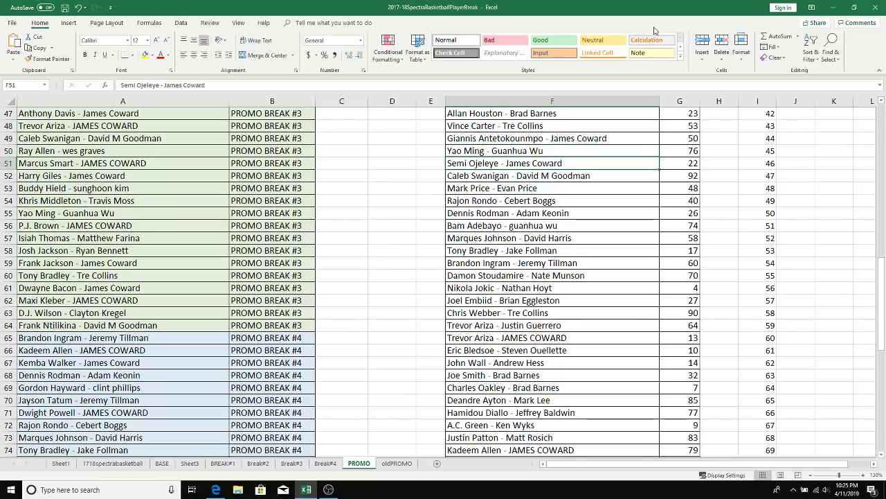
{"action": "key", "text": "Down"}
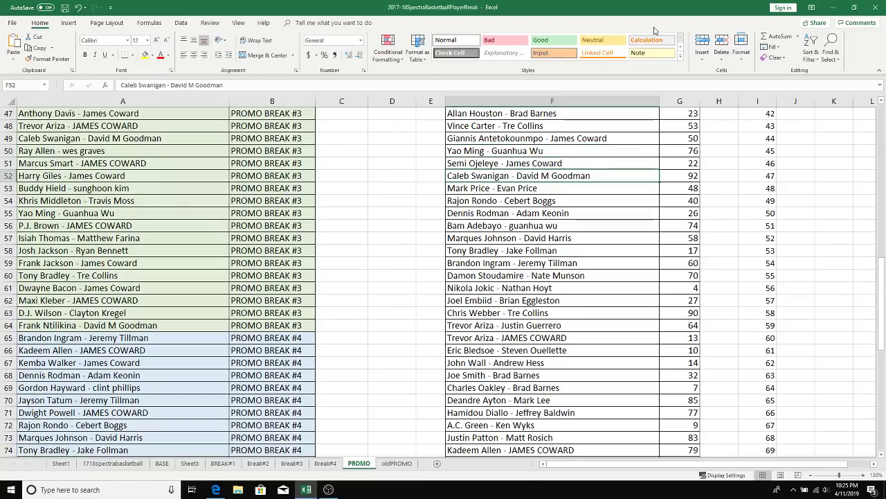
{"action": "key", "text": "Down"}
{"action": "key", "text": "Down"}
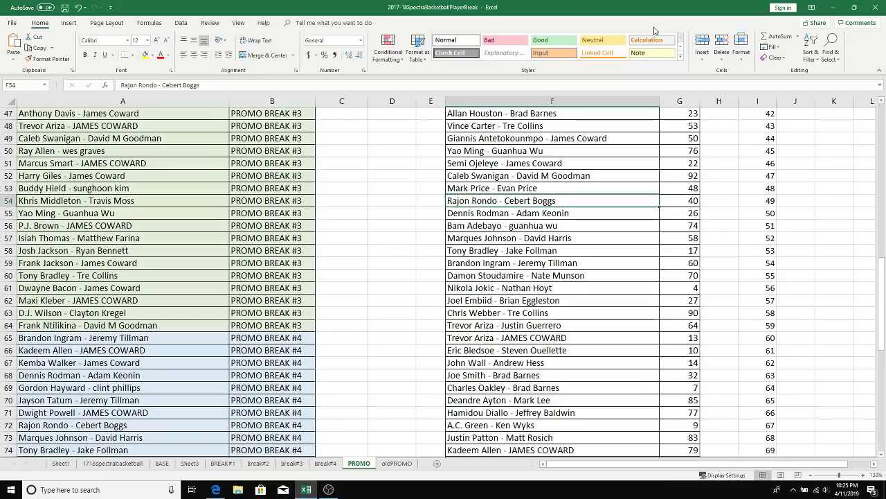
{"action": "key", "text": "Down"}
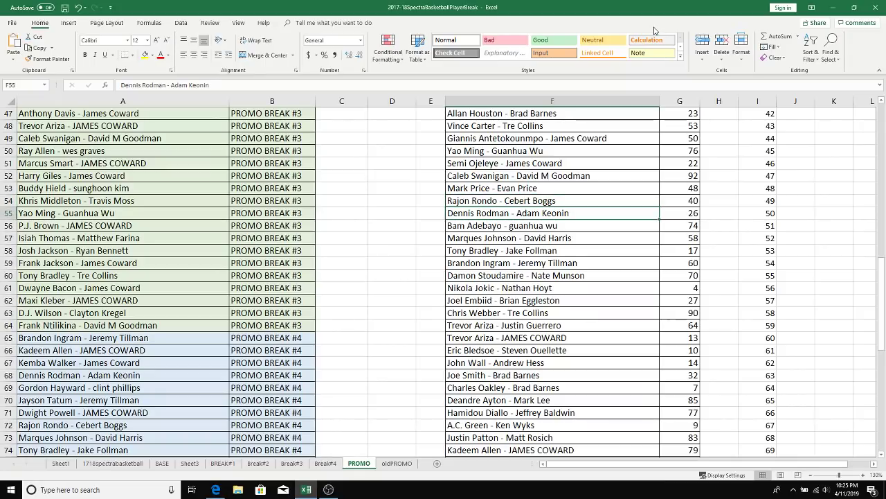
{"action": "key", "text": "Down"}
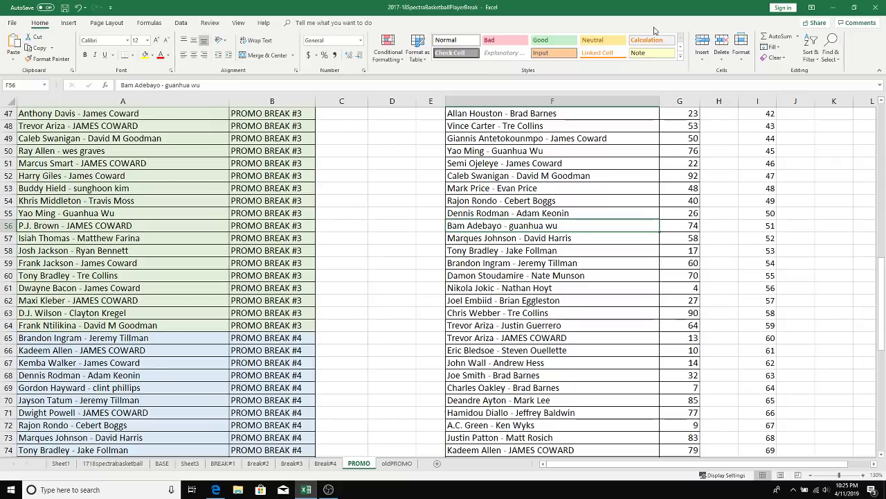
{"action": "key", "text": "Down"}
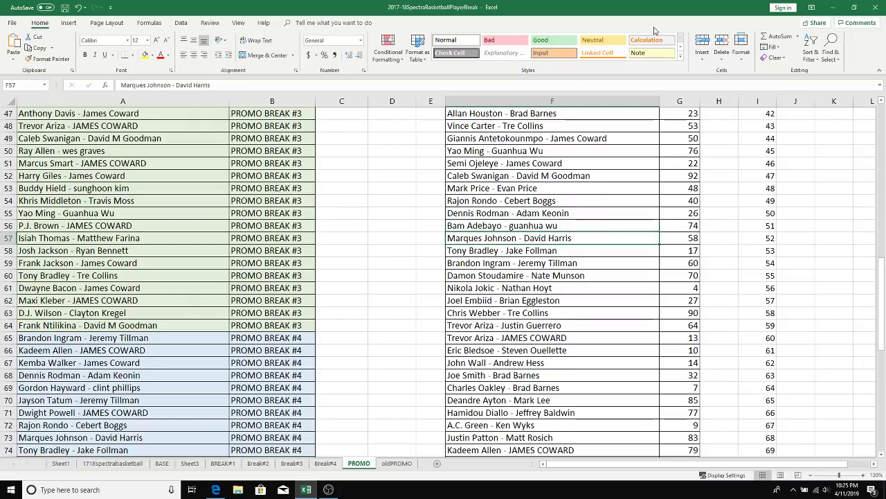
{"action": "key", "text": "Down"}
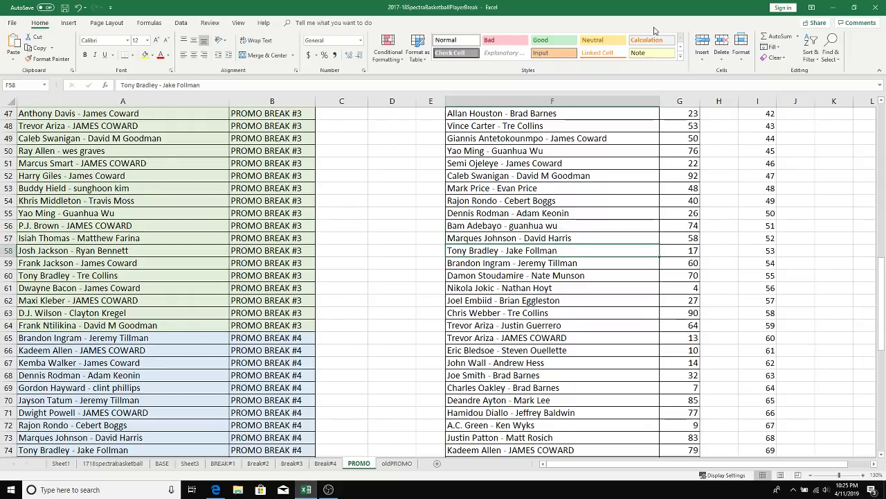
{"action": "key", "text": "Down"}
{"action": "key", "text": "Down"}
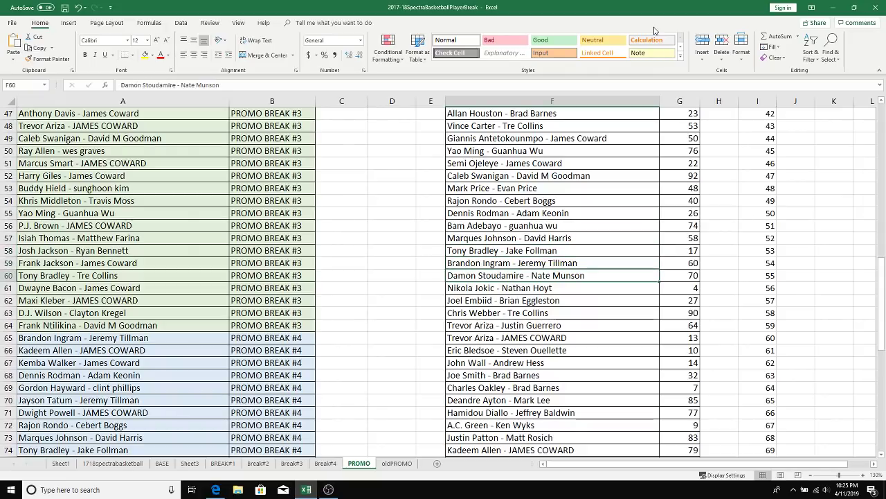
{"action": "key", "text": "Down"}
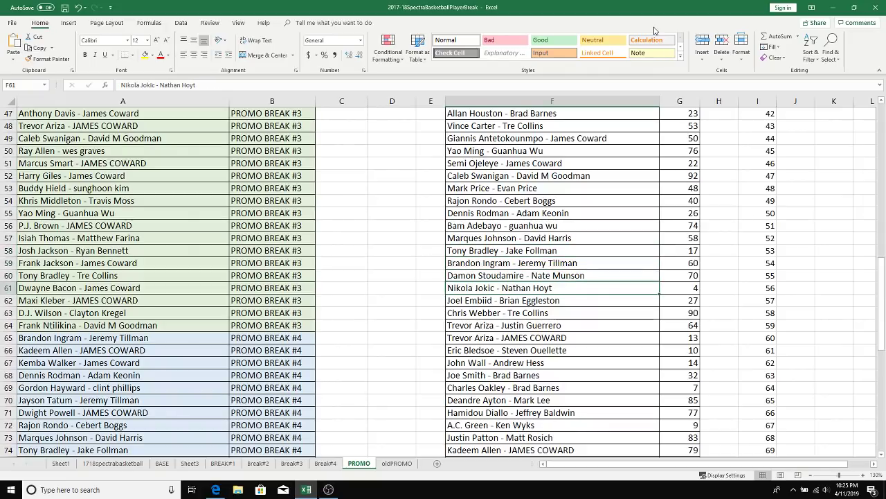
{"action": "key", "text": "Down"}
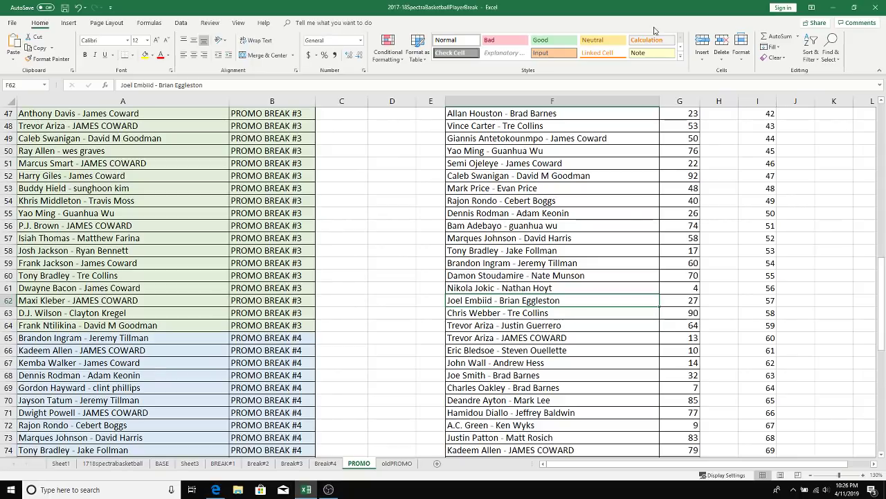
{"action": "key", "text": "Down"}
{"action": "key", "text": "Down"}
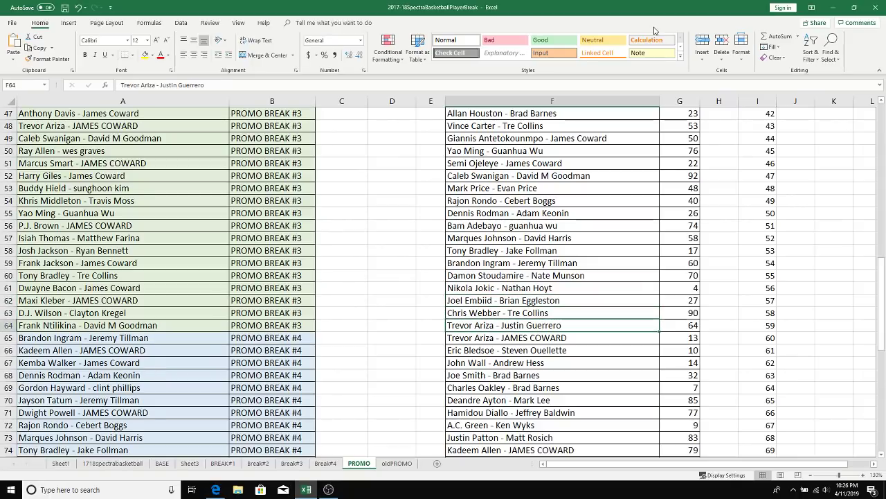
{"action": "key", "text": "Down"}
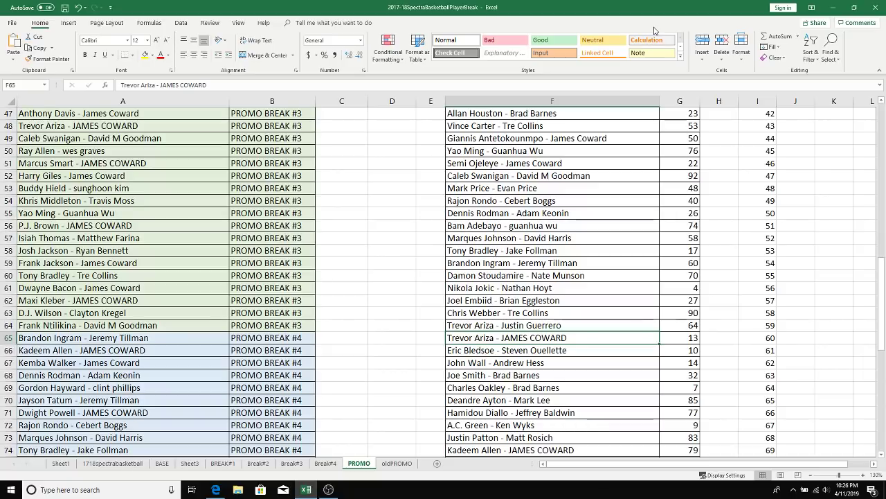
{"action": "key", "text": "Down"}
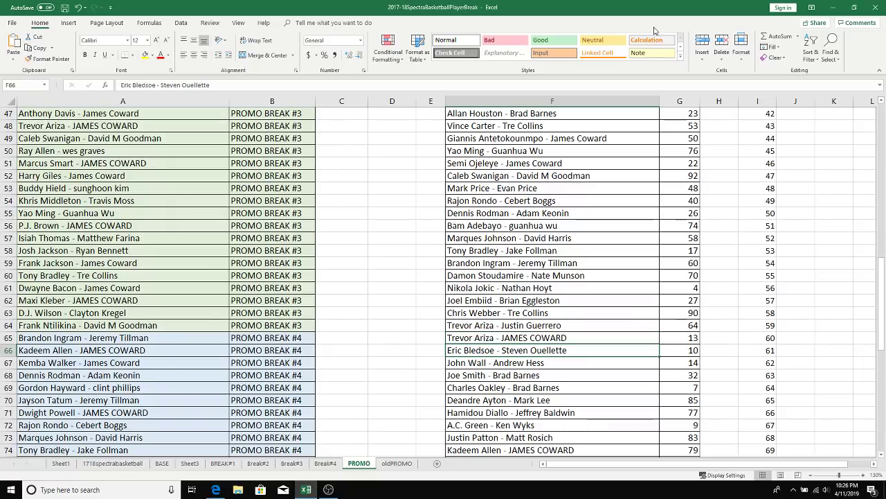
{"action": "key", "text": "Down"}
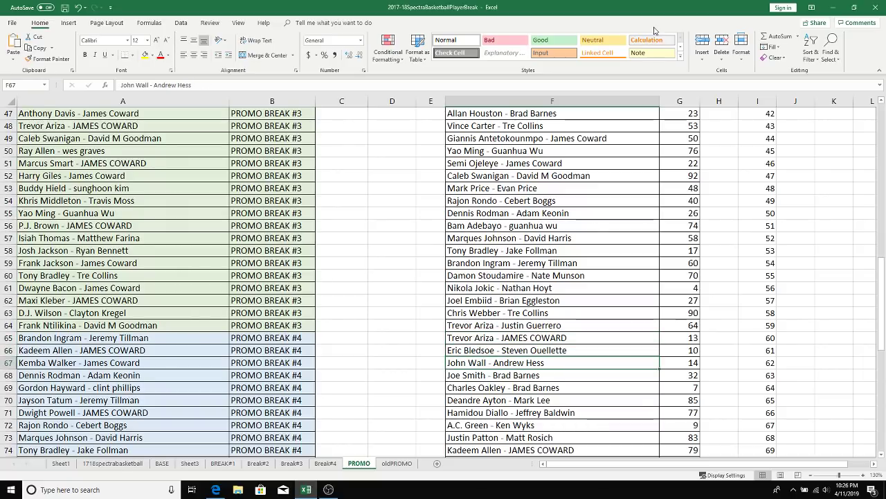
{"action": "key", "text": "Down"}
{"action": "key", "text": "Down"}
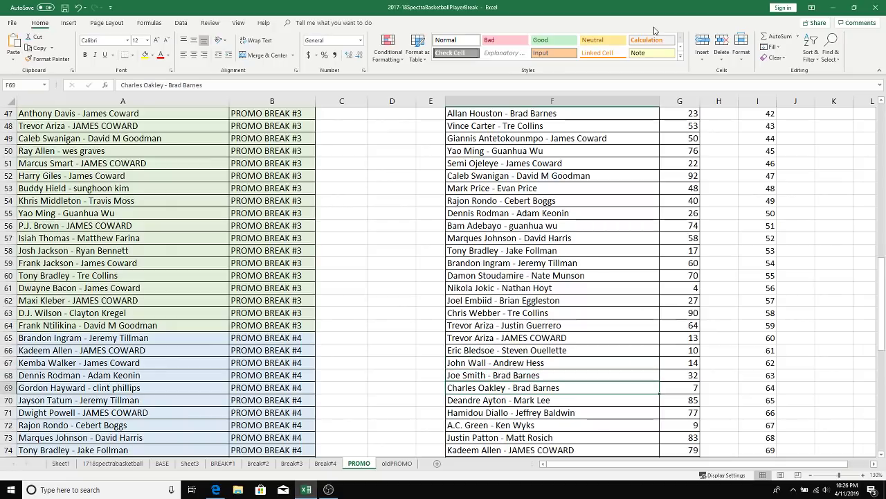
{"action": "key", "text": "Down"}
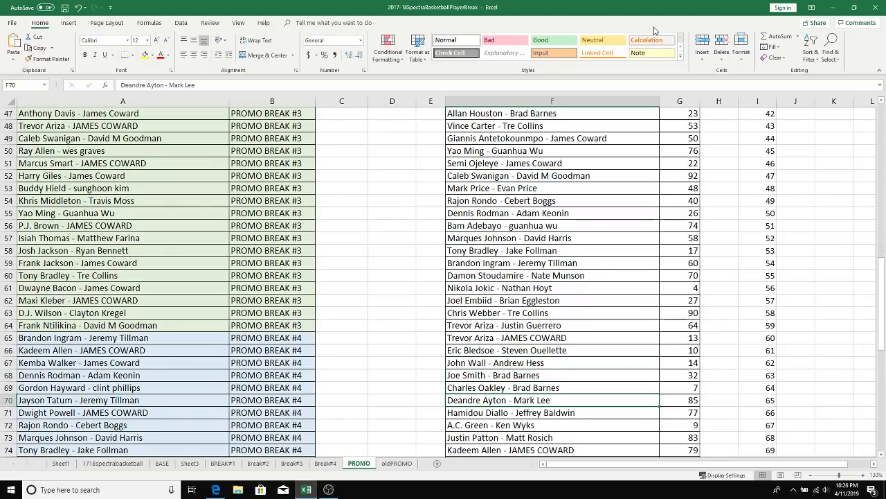
{"action": "key", "text": "Down"}
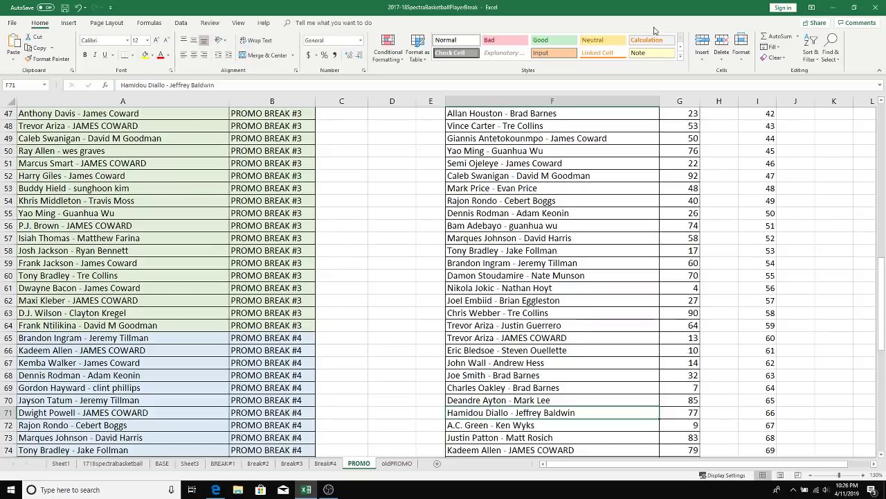
{"action": "key", "text": "Down"}
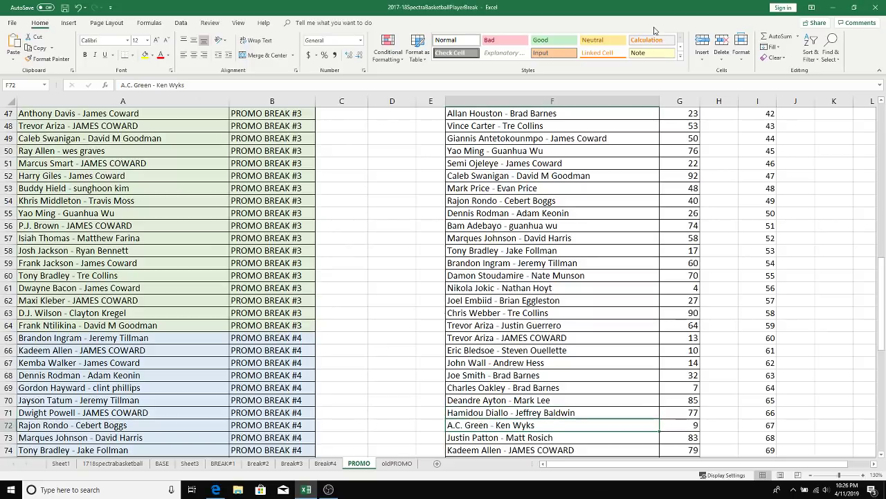
{"action": "key", "text": "Down"}
{"action": "key", "text": "Down"}
{"action": "key", "text": "Down"}
{"action": "key", "text": "Down"}
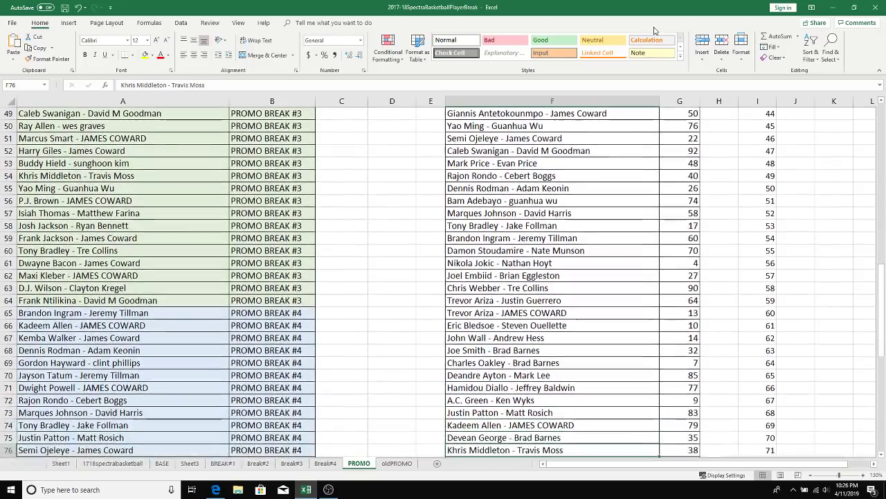
Review the Spot and Serial # pairings on the PROMO sheet row by row, from F73 down to F93
{"action": "left_click_drag", "start_coordinate": [883, 311], "coordinate": [884, 417]}
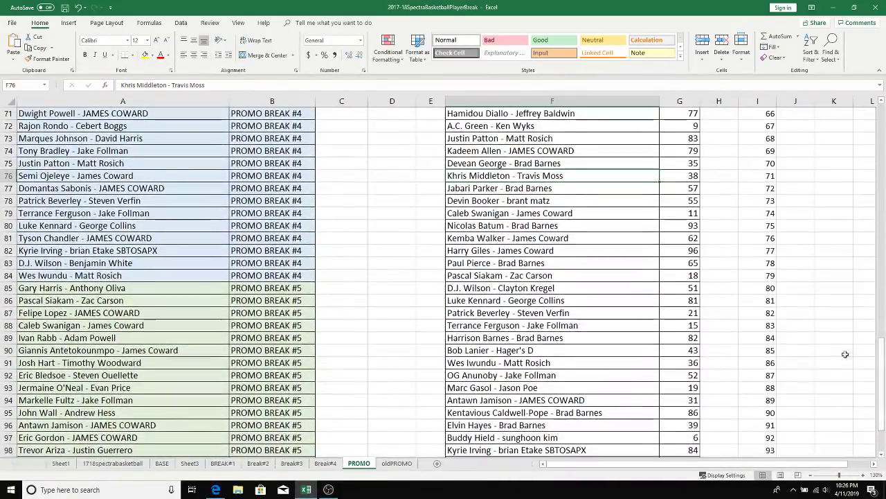
{"action": "left_click", "coordinate": [881, 101]}
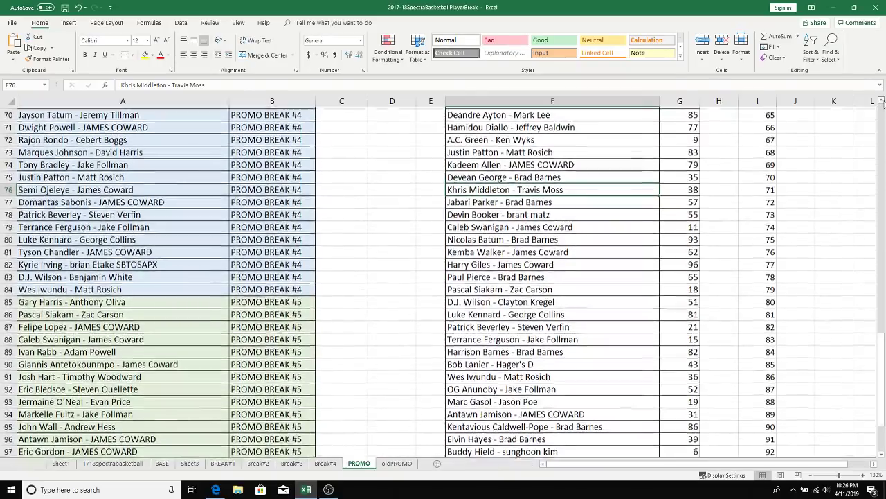
{"action": "left_click", "coordinate": [881, 102]}
{"action": "left_click", "coordinate": [882, 102]}
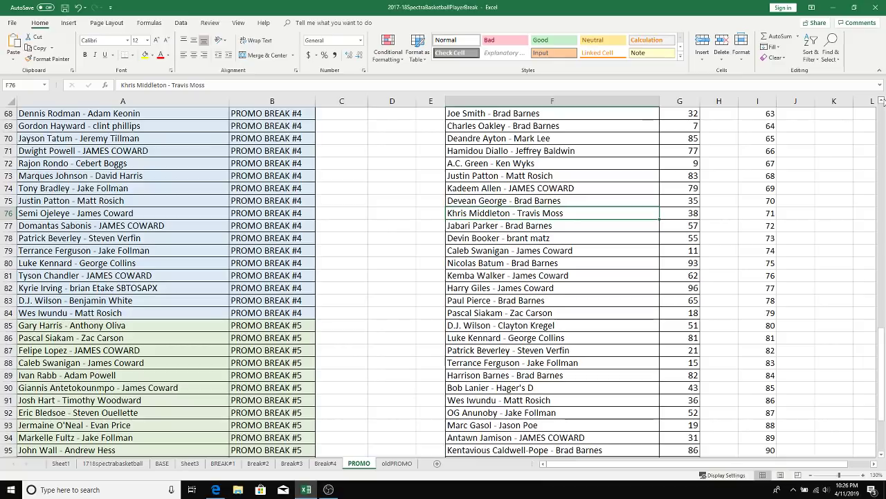
{"action": "left_click", "coordinate": [628, 178]}
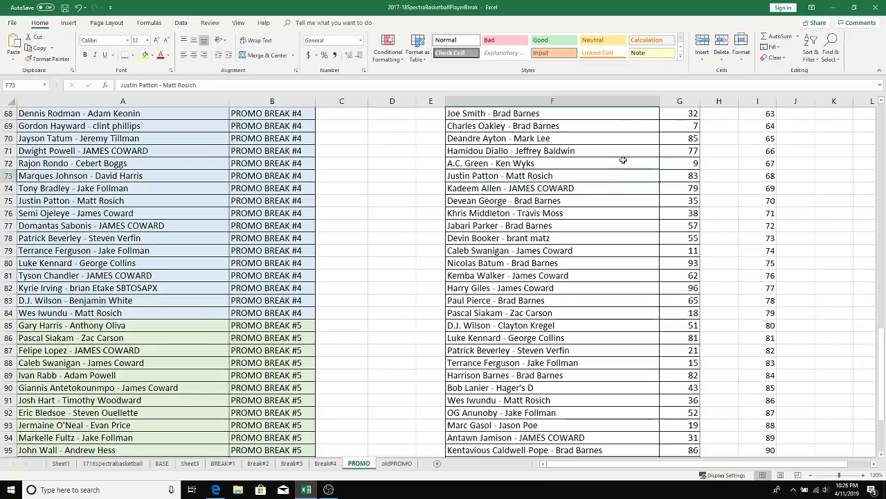
{"action": "key", "text": "Down"}
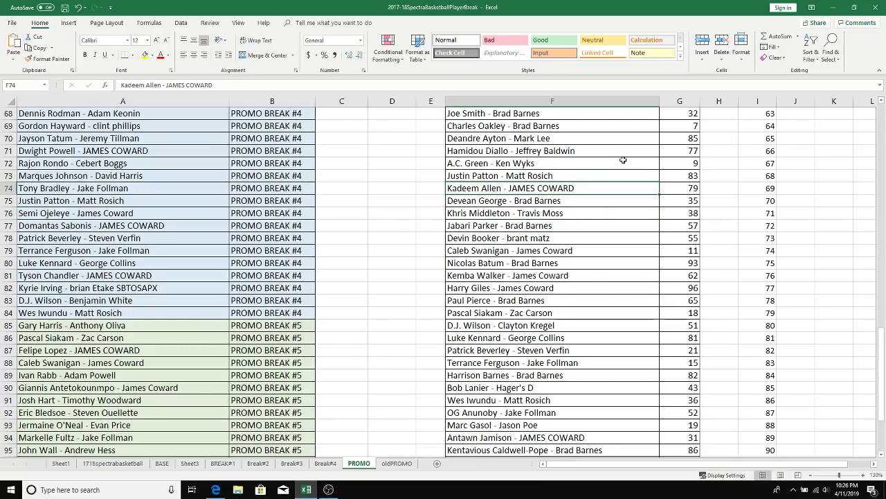
{"action": "key", "text": "Down"}
{"action": "key", "text": "Down"}
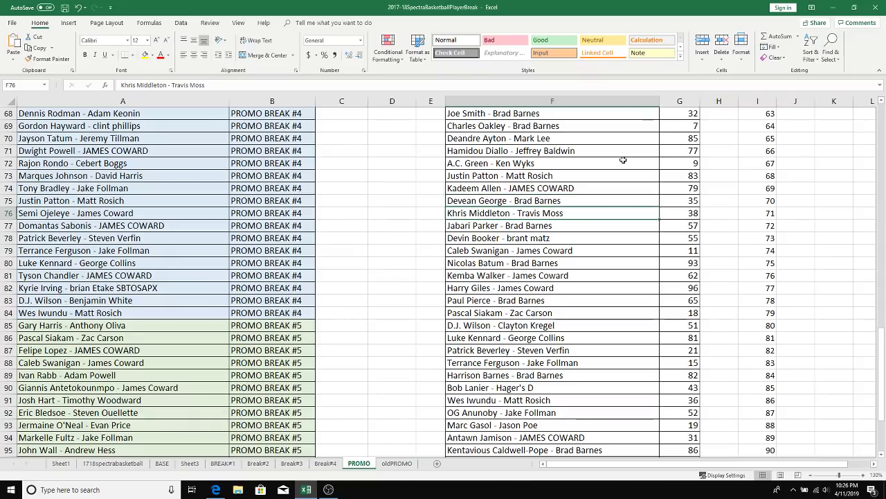
{"action": "key", "text": "Down"}
{"action": "key", "text": "Down"}
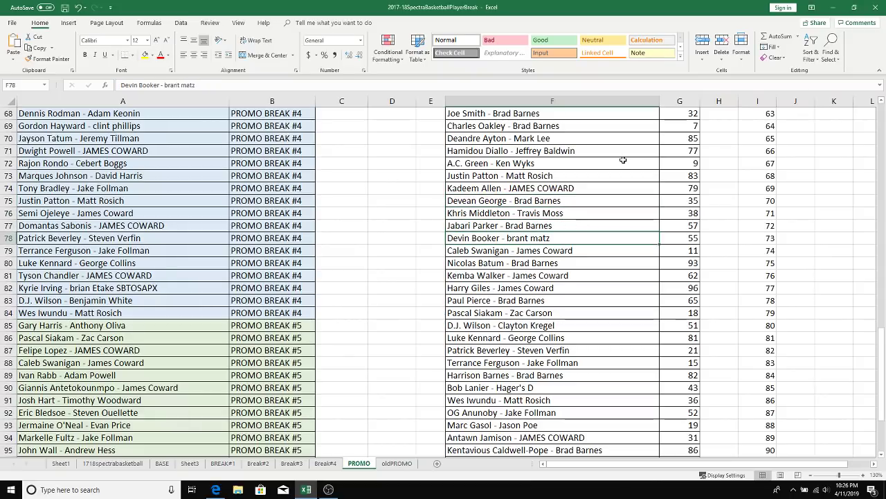
{"action": "key", "text": "Down"}
{"action": "key", "text": "Down"}
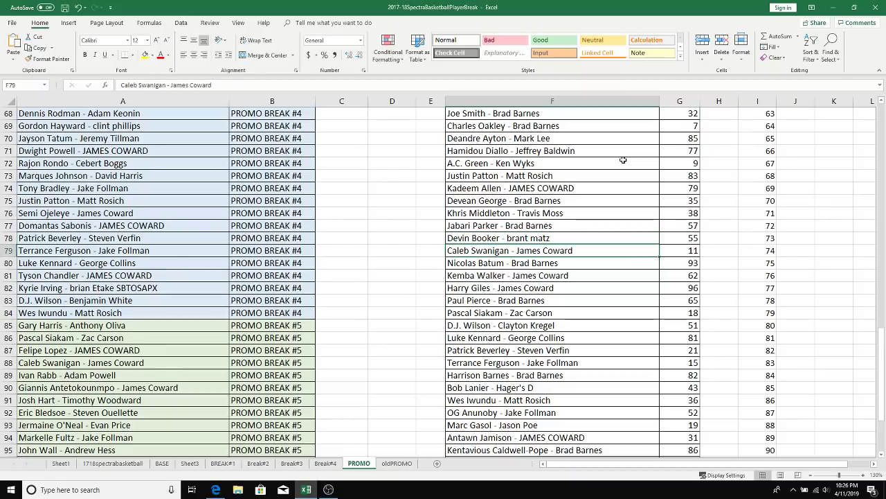
{"action": "key", "text": "Down"}
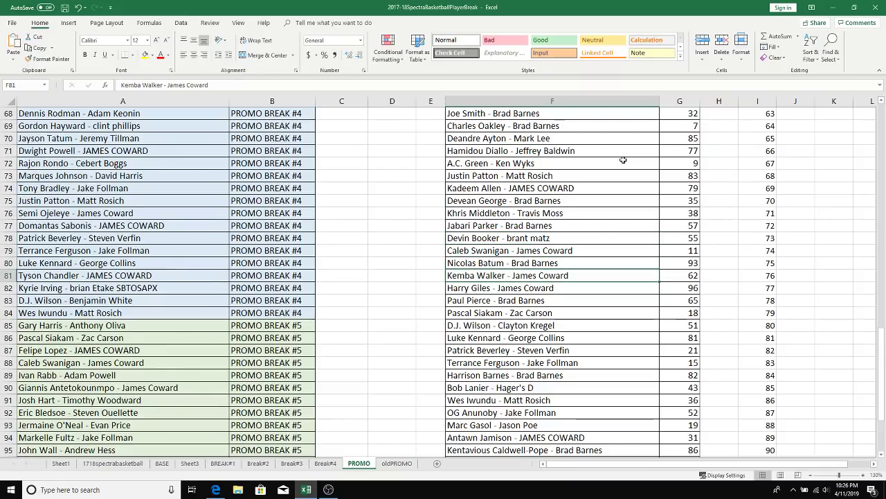
{"action": "key", "text": "Down"}
{"action": "key", "text": "Down"}
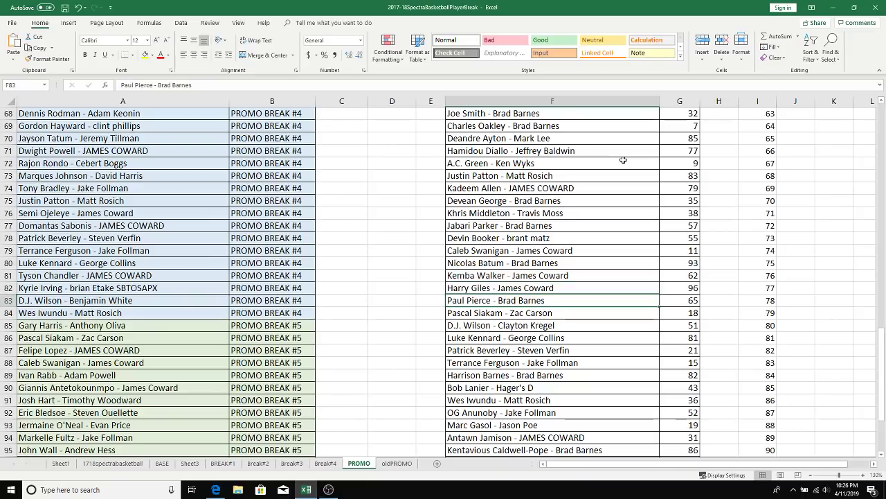
{"action": "key", "text": "Down"}
{"action": "key", "text": "Down"}
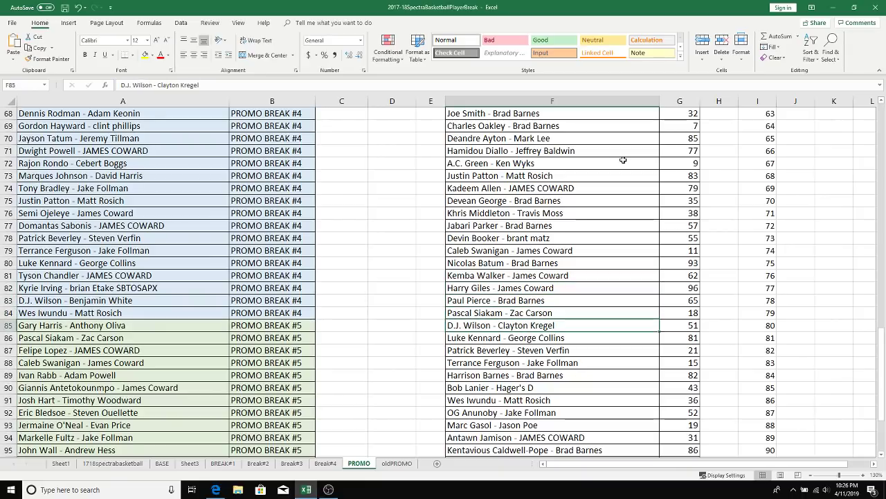
{"action": "key", "text": "Down"}
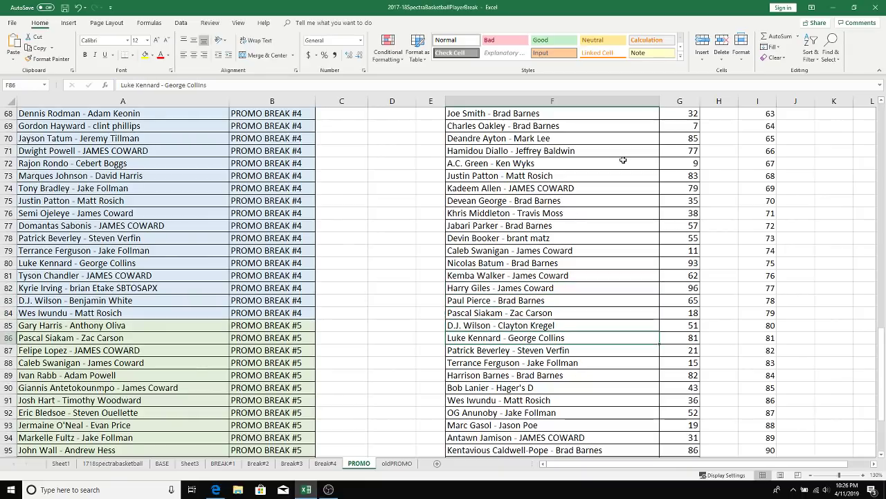
{"action": "key", "text": "Down"}
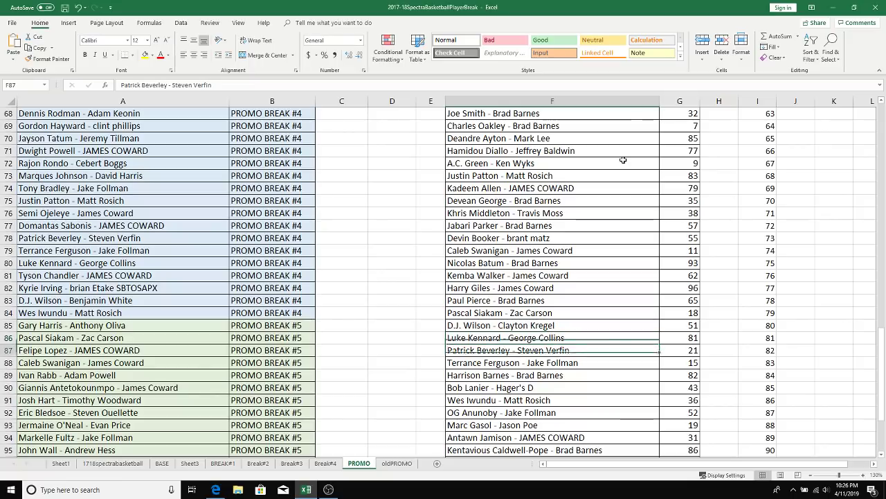
{"action": "key", "text": "Down"}
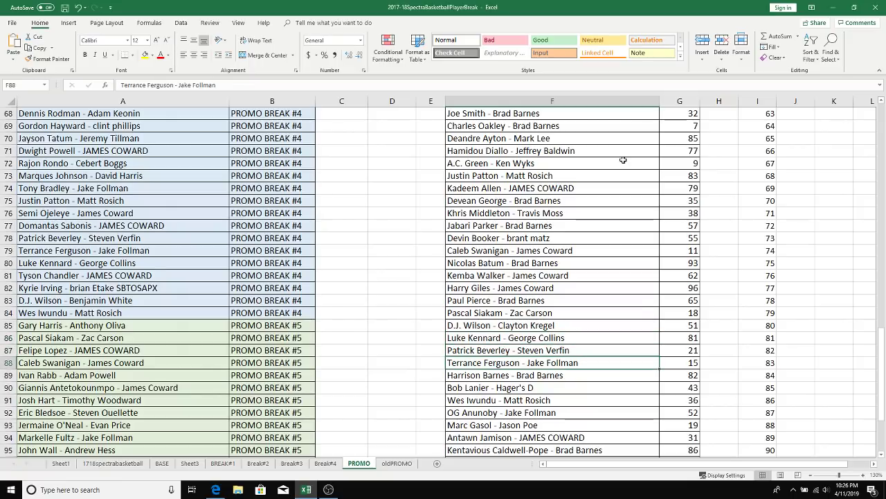
{"action": "key", "text": "Down"}
{"action": "key", "text": "Down"}
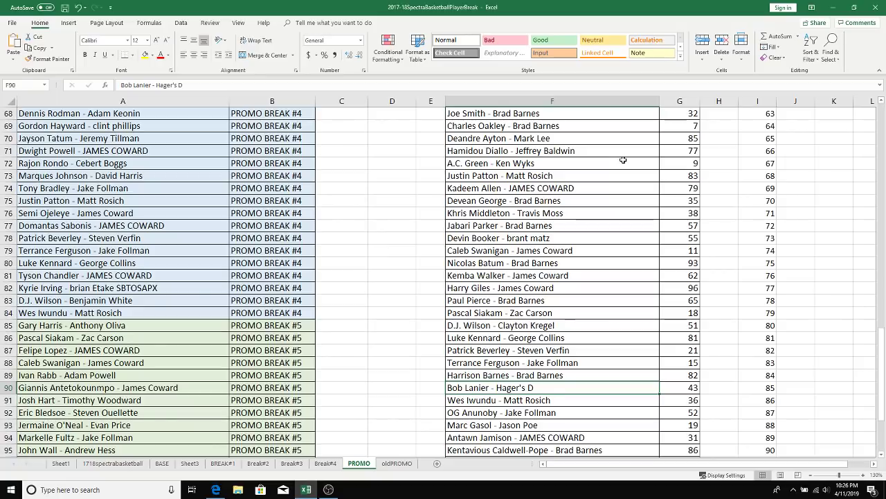
{"action": "key", "text": "Down"}
{"action": "key", "text": "Down"}
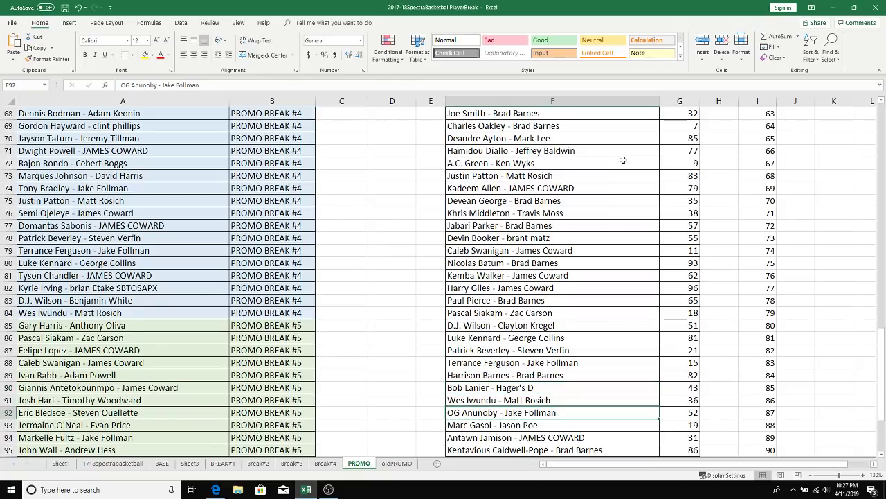
{"action": "key", "text": "Down"}
{"action": "key", "text": "Down"}
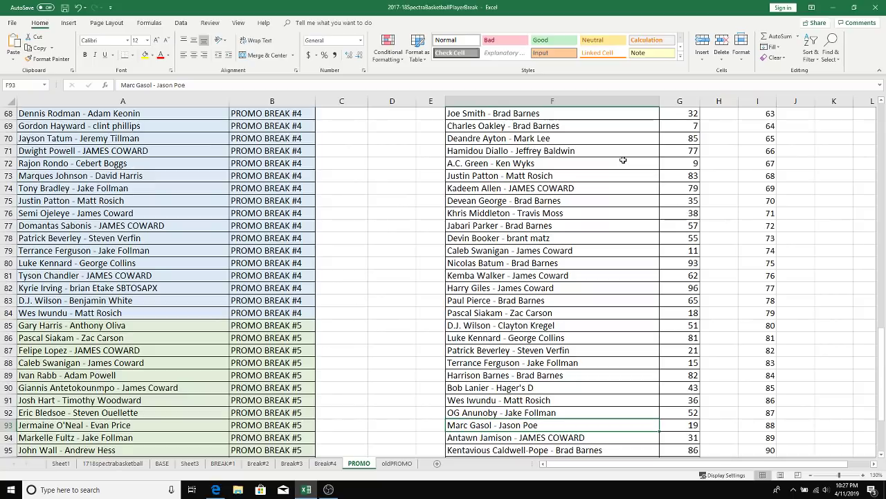
Review the remaining Spot and Serial # pairings on the PROMO sheet row by row, from F94 down to F104
{"action": "key", "text": "Down"}
{"action": "key", "text": "Down"}
{"action": "key", "text": "Down"}
{"action": "key", "text": "Down"}
{"action": "key", "text": "Down"}
{"action": "key", "text": "Down"}
{"action": "key", "text": "Down"}
{"action": "key", "text": "Down"}
{"action": "key", "text": "Down"}
{"action": "key", "text": "Down"}
{"action": "key", "text": "Down"}
{"action": "key", "text": "Down"}
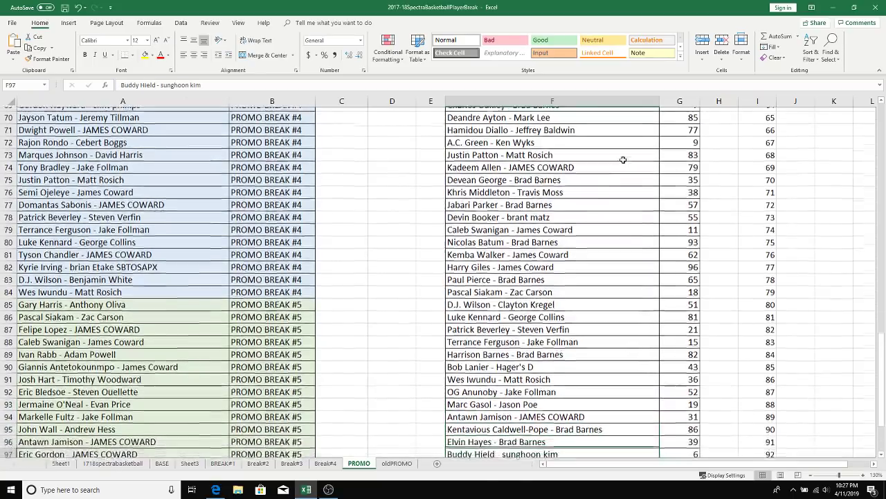
{"action": "key", "text": "Up"}
{"action": "key", "text": "Up"}
{"action": "key", "text": "Up"}
{"action": "key", "text": "Up"}
{"action": "key", "text": "Up"}
{"action": "key", "text": "Up"}
{"action": "key", "text": "Up"}
{"action": "key", "text": "Up"}
{"action": "key", "text": "Up"}
{"action": "key", "text": "Up"}
{"action": "key", "text": "Up"}
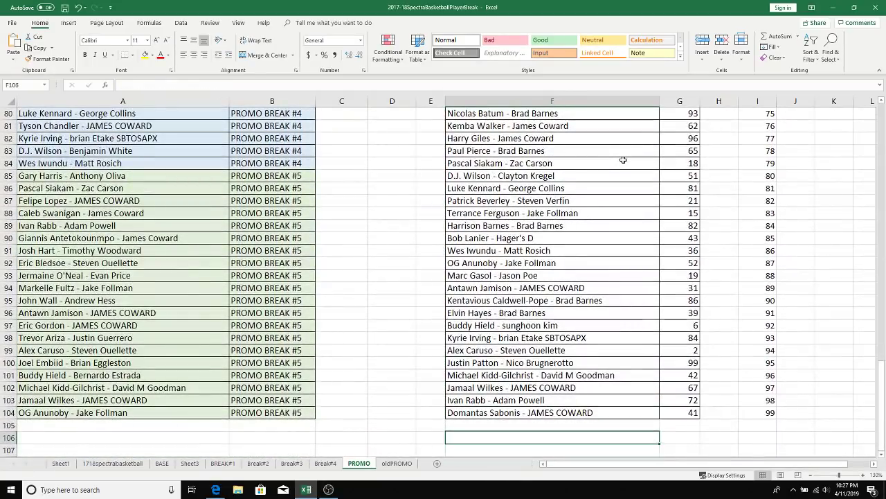
{"action": "key", "text": "Down"}
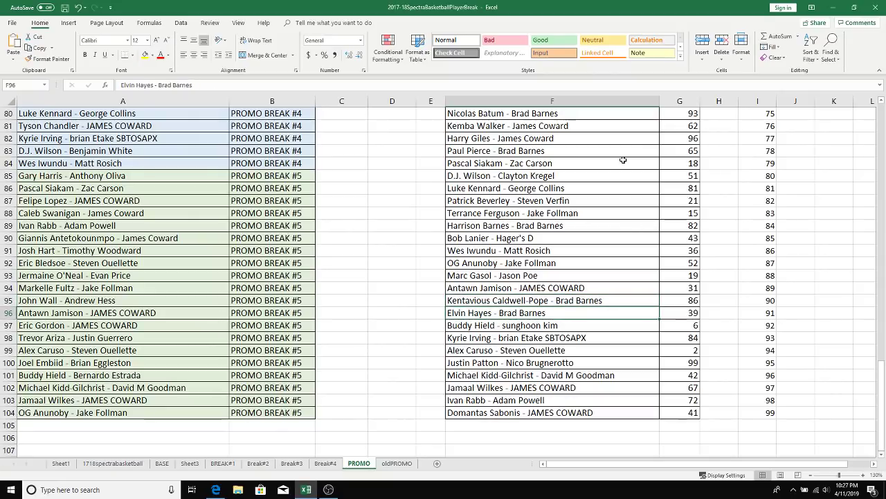
{"action": "key", "text": "Down"}
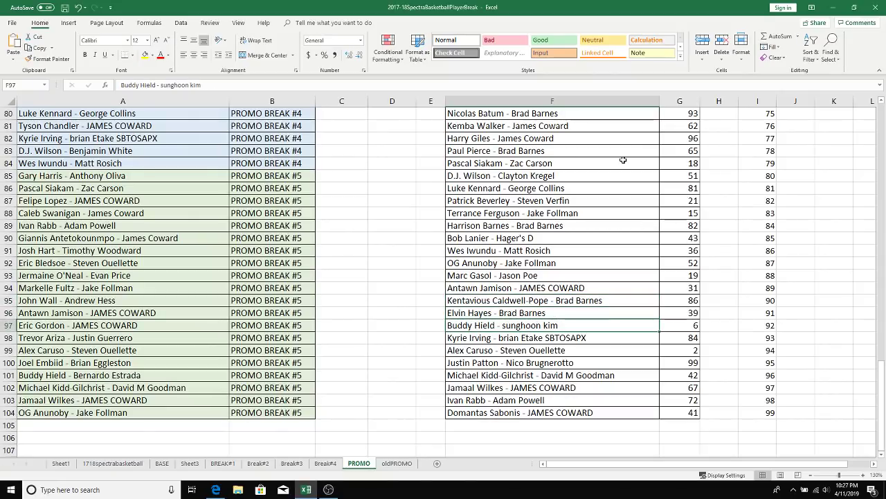
{"action": "key", "text": "Down"}
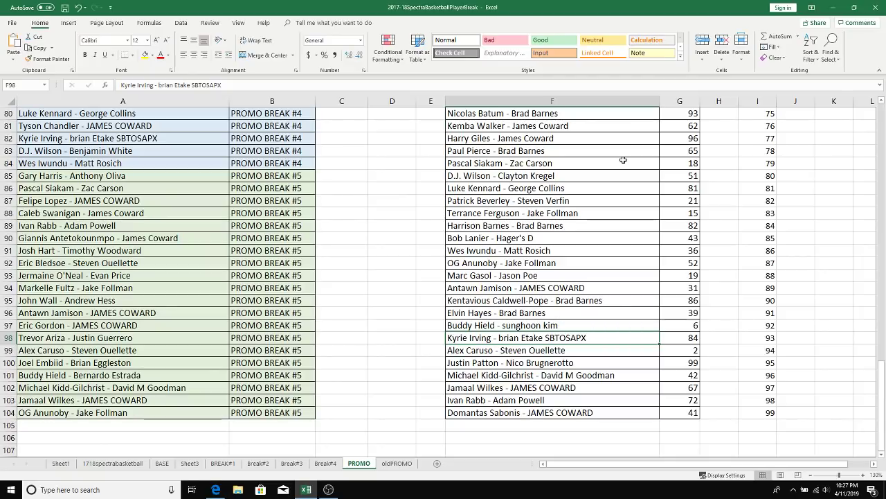
{"action": "key", "text": "Down"}
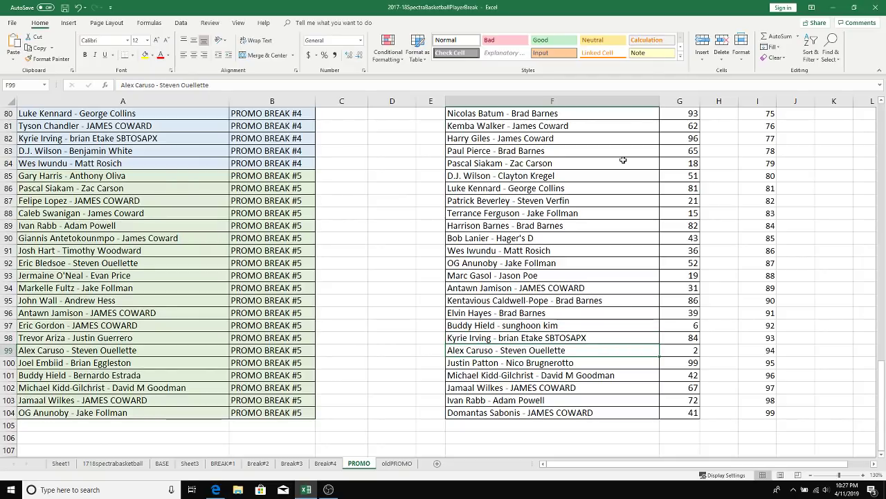
{"action": "key", "text": "Down"}
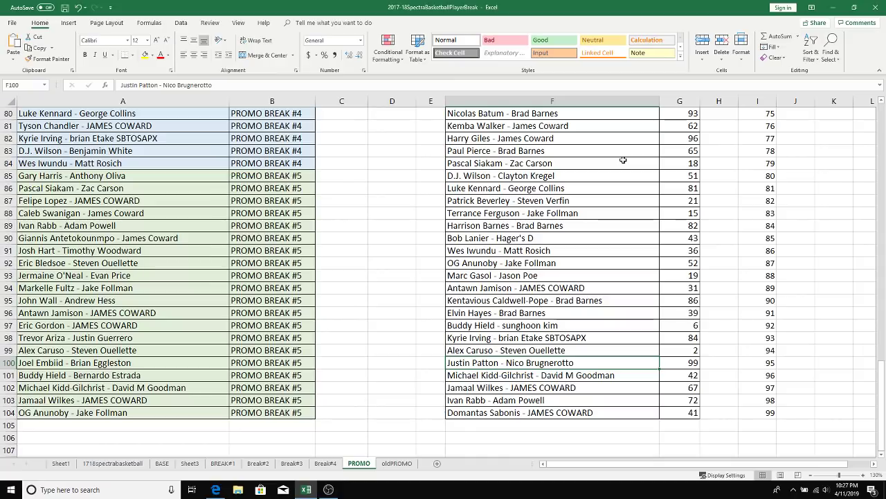
{"action": "key", "text": "Down"}
{"action": "key", "text": "Down"}
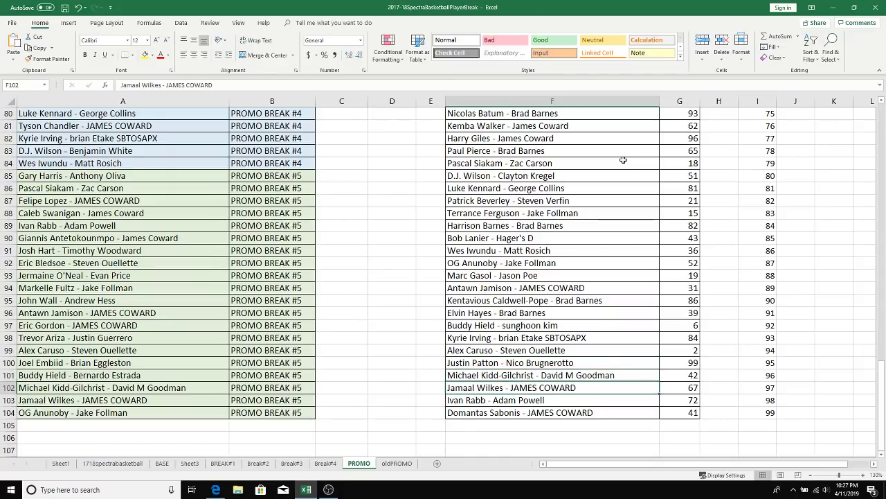
{"action": "key", "text": "Down"}
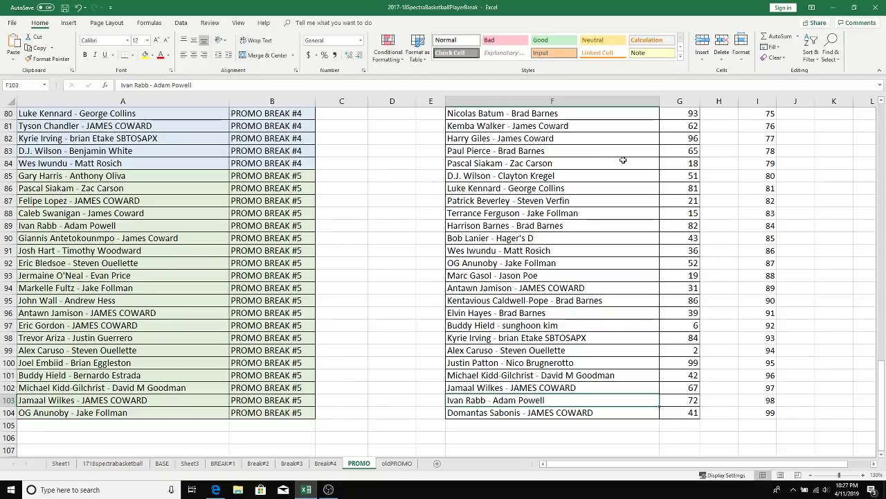
{"action": "key", "text": "Down"}
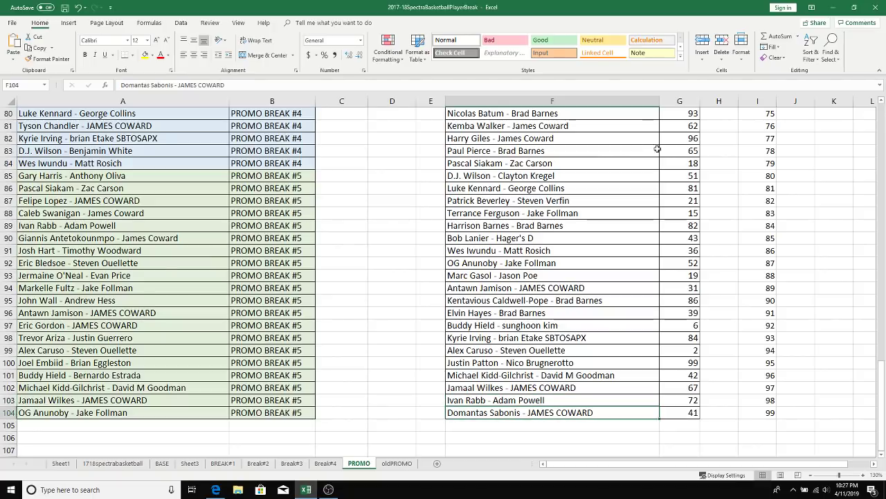
Sort the Spot and Serial # table, F4 to G104 with its header row, by Serial # in ascending order
{"action": "left_click_drag", "start_coordinate": [883, 378], "coordinate": [883, 122]}
{"action": "left_click_drag", "start_coordinate": [561, 165], "coordinate": [667, 170]}
{"action": "key", "text": "ctrl+shift+Down"}
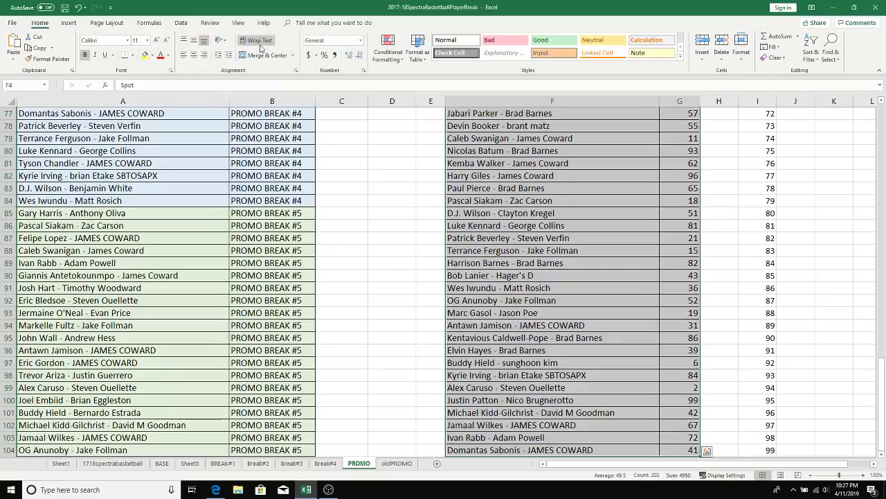
{"action": "left_click", "coordinate": [181, 23]}
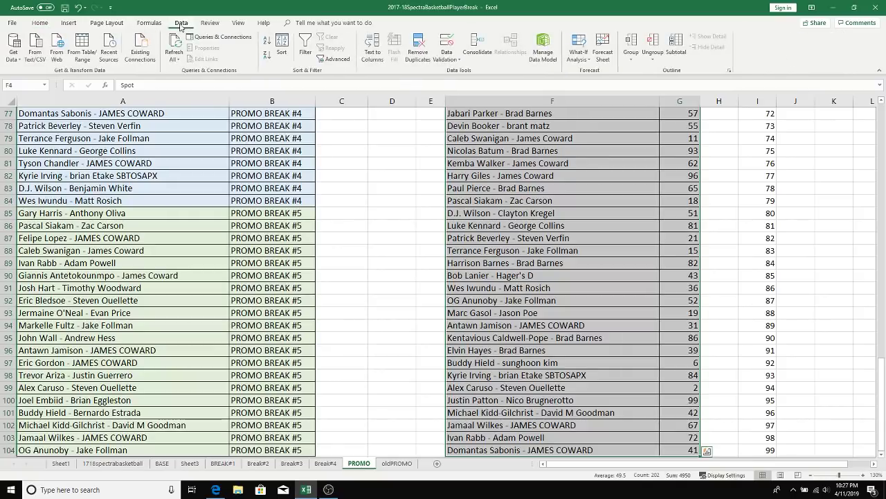
{"action": "left_click", "coordinate": [281, 48]}
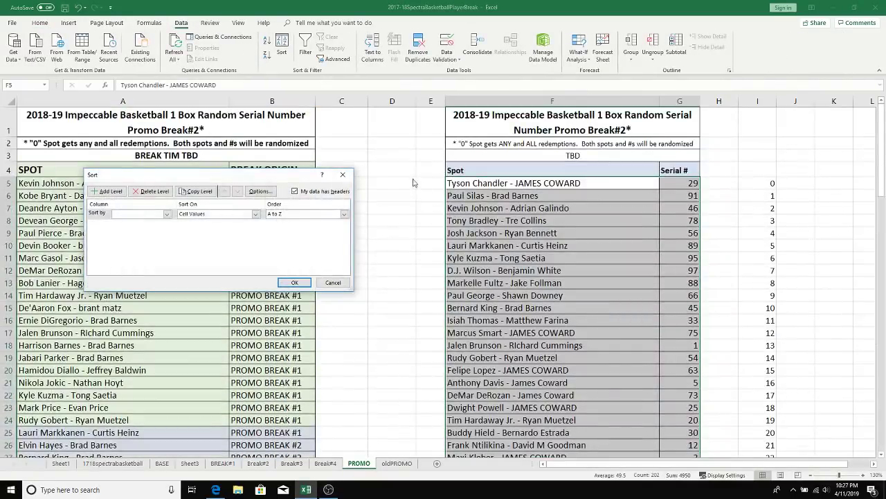
{"action": "left_click", "coordinate": [167, 214]}
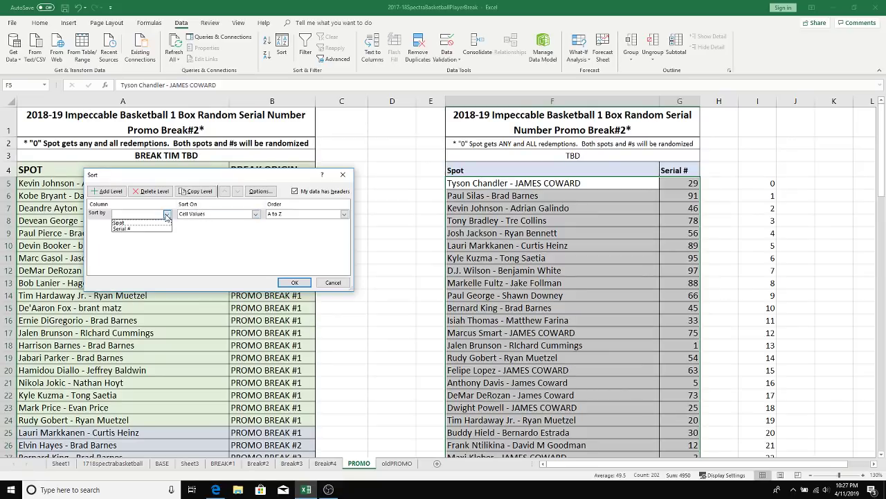
{"action": "left_click", "coordinate": [162, 223]}
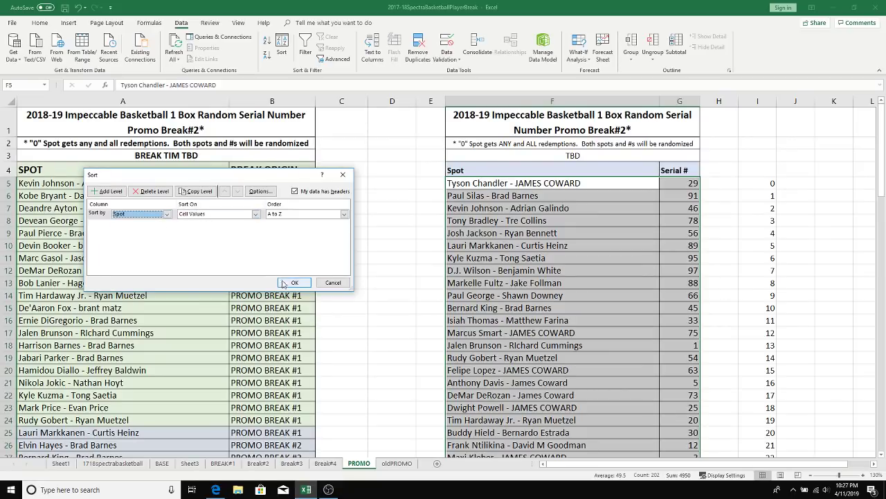
{"action": "left_click", "coordinate": [167, 214]}
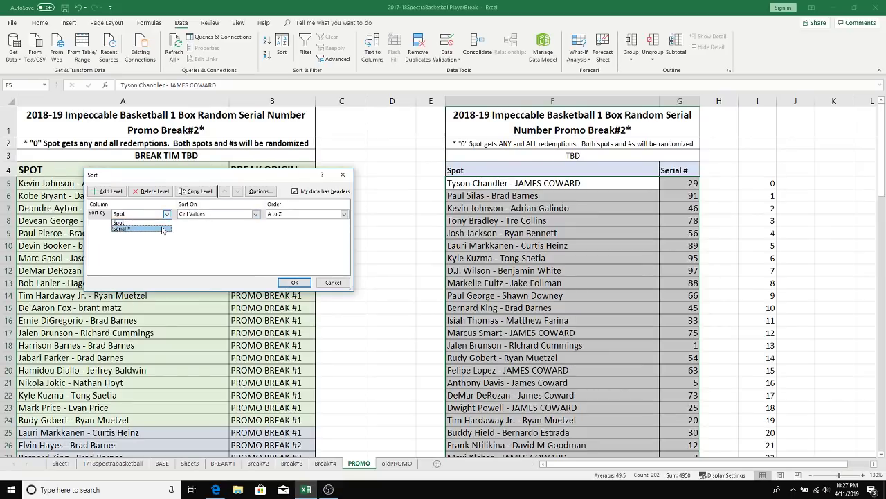
{"action": "left_click", "coordinate": [163, 229]}
{"action": "left_click", "coordinate": [295, 282]}
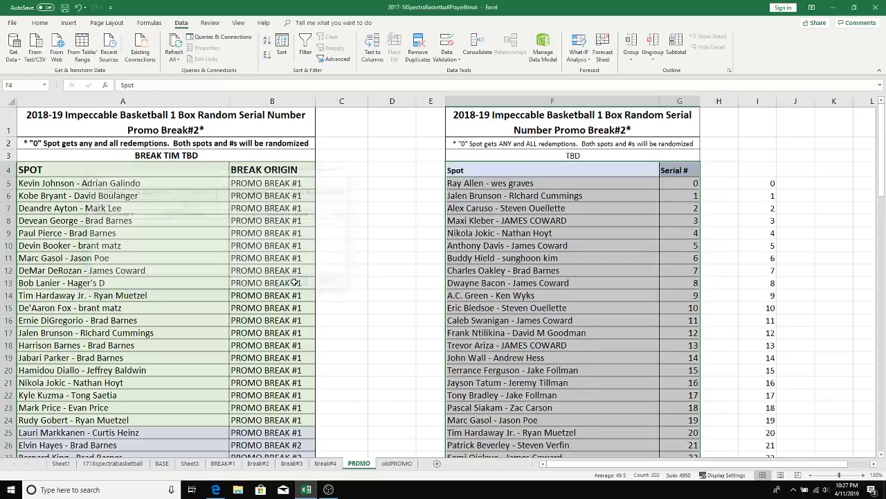
{"action": "left_click", "coordinate": [513, 280]}
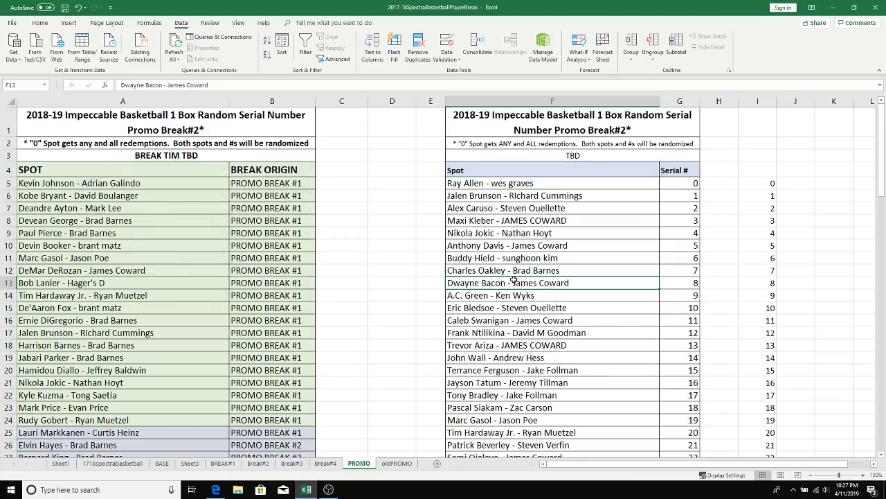
{"action": "left_click", "coordinate": [576, 124]}
{"action": "key", "text": "ctrl+shift+Down"}
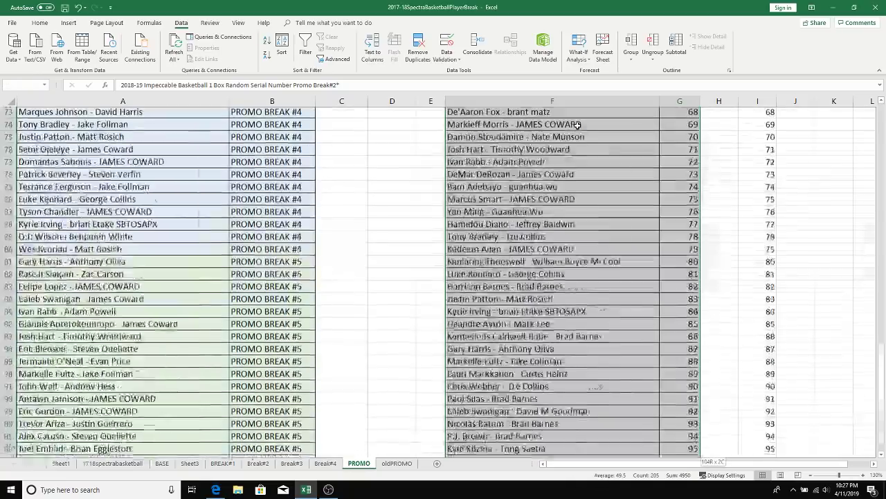
{"action": "left_click", "coordinate": [13, 23]}
{"action": "left_click", "coordinate": [38, 164]}
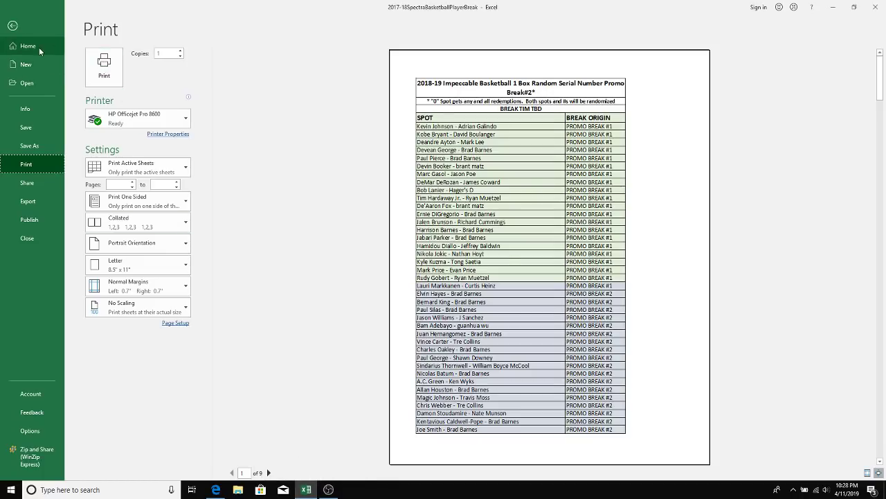
{"action": "left_click", "coordinate": [13, 25]}
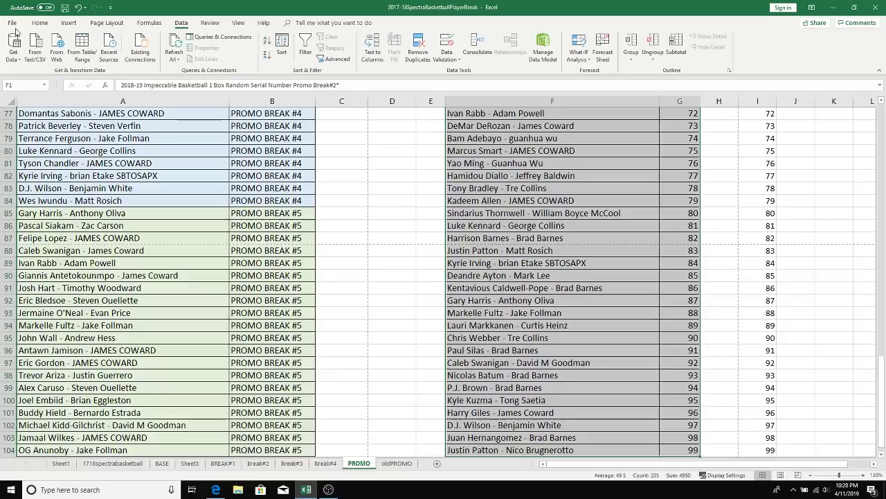
{"action": "left_click", "coordinate": [510, 239]}
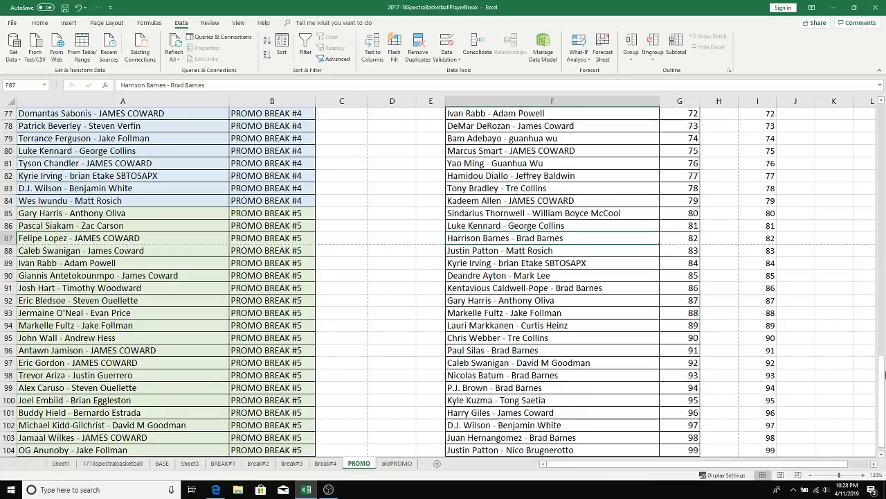
{"action": "left_click_drag", "start_coordinate": [882, 401], "coordinate": [859, 131]}
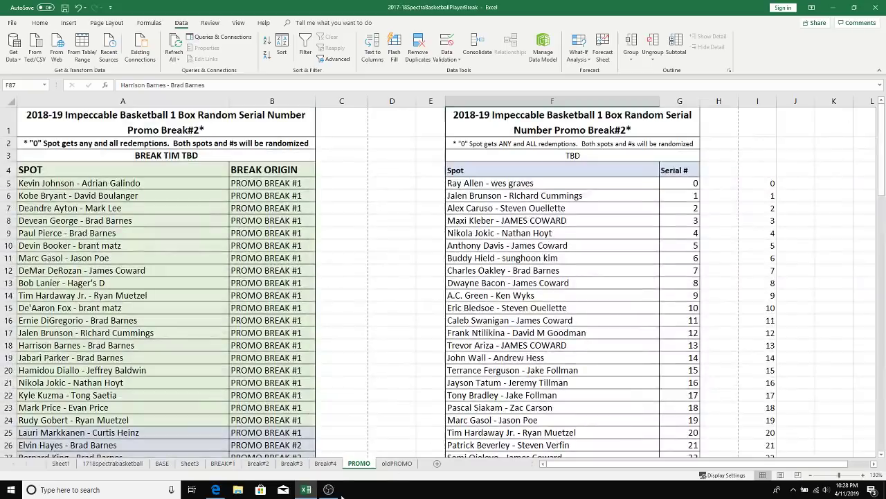
Print only the selection F1 to G104, the titled Spot and Serial # list, on the HP Officejet Pro 8600
{"action": "left_click", "coordinate": [559, 124]}
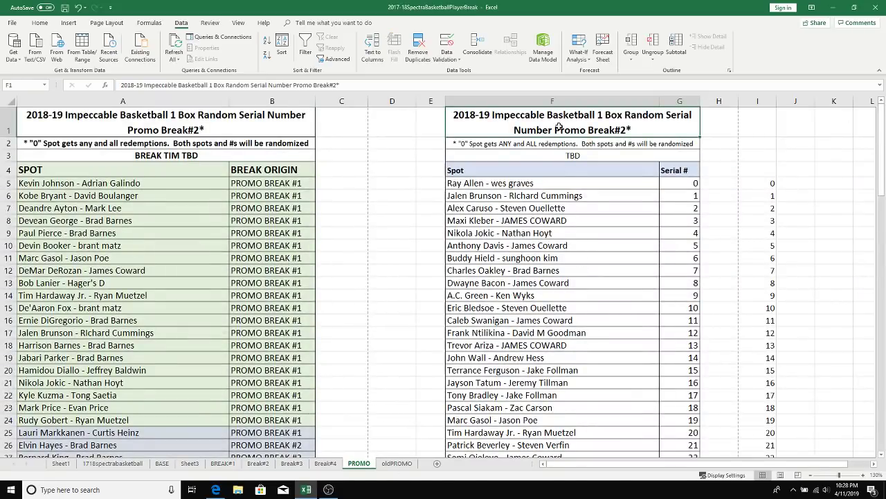
{"action": "key", "text": "ctrl+shift+Down"}
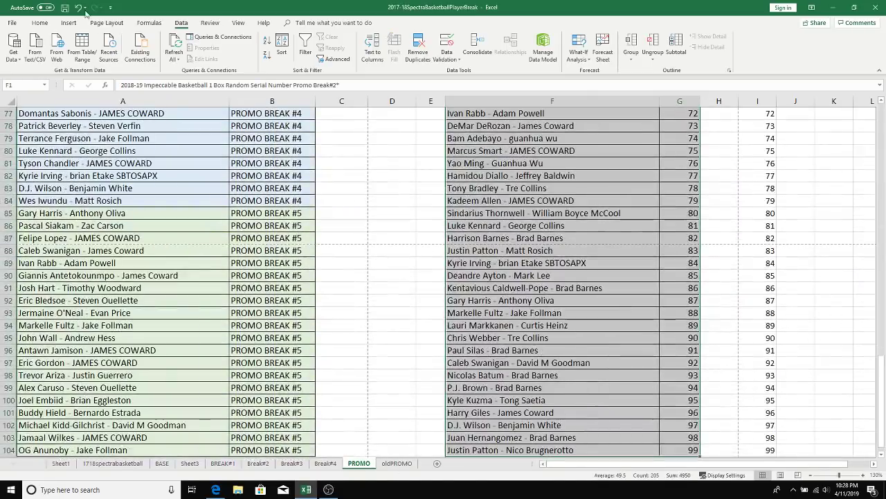
{"action": "left_click", "coordinate": [11, 24]}
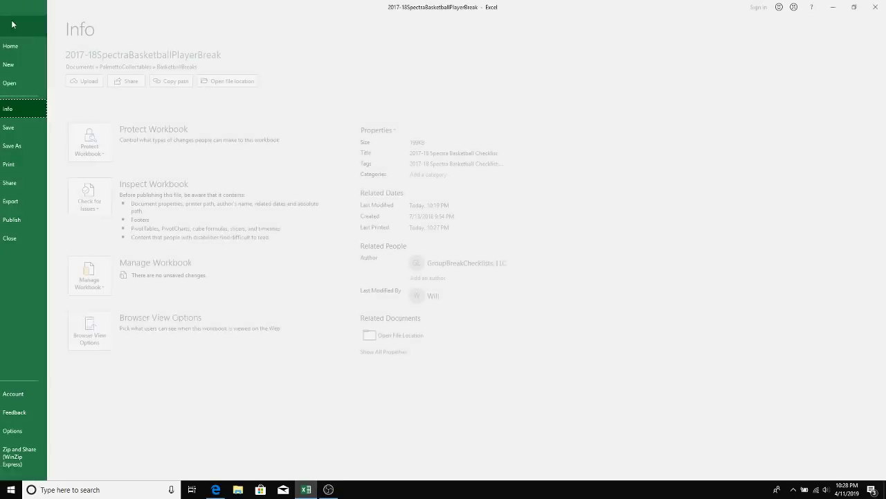
{"action": "left_click", "coordinate": [37, 167]}
{"action": "left_click", "coordinate": [185, 171]}
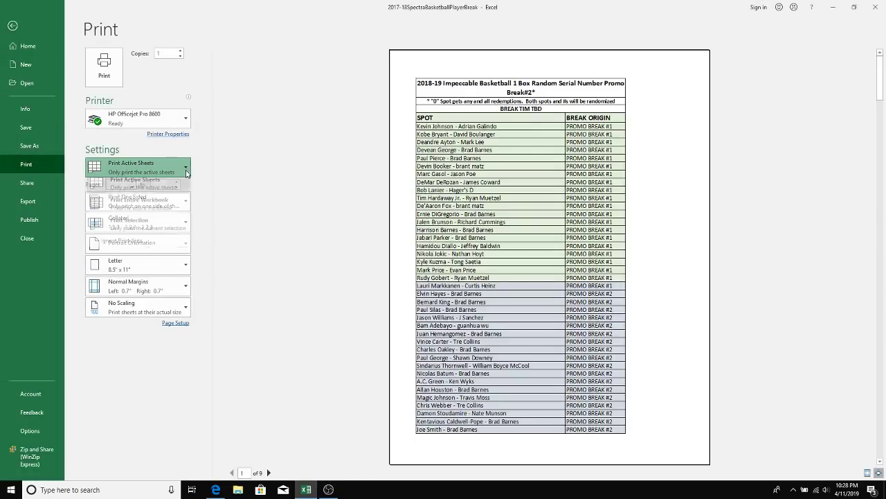
{"action": "left_click", "coordinate": [174, 225]}
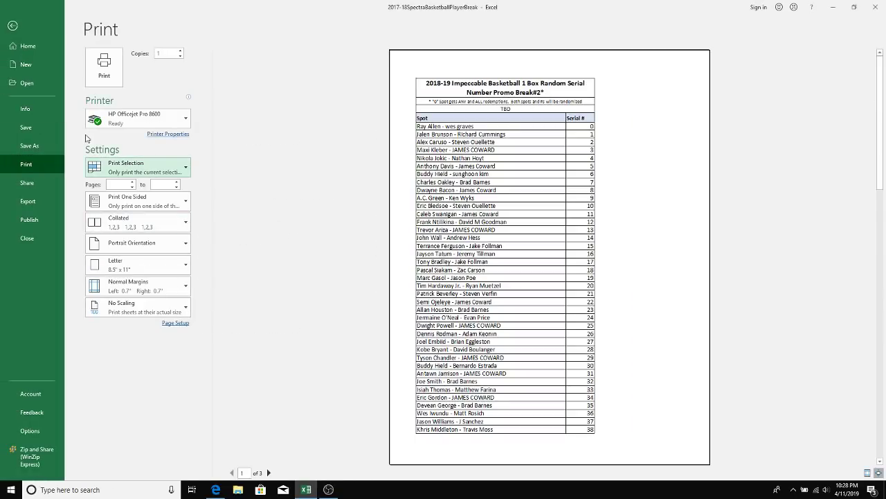
{"action": "left_click", "coordinate": [103, 76]}
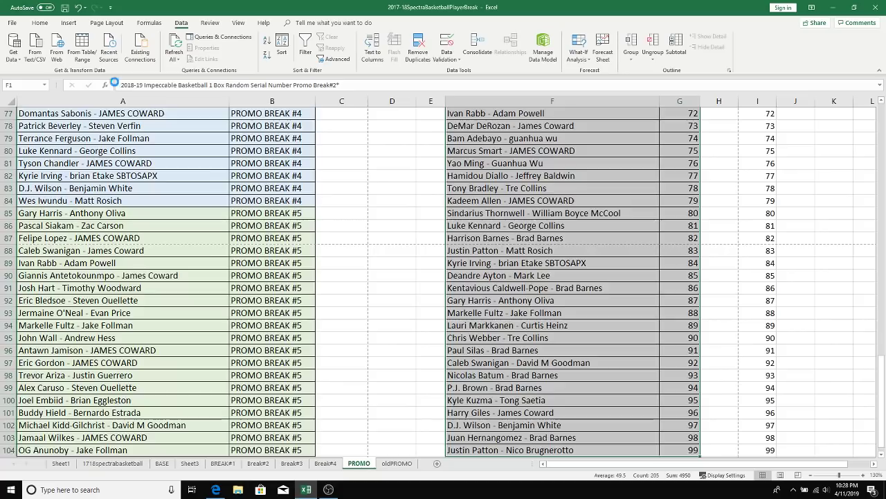